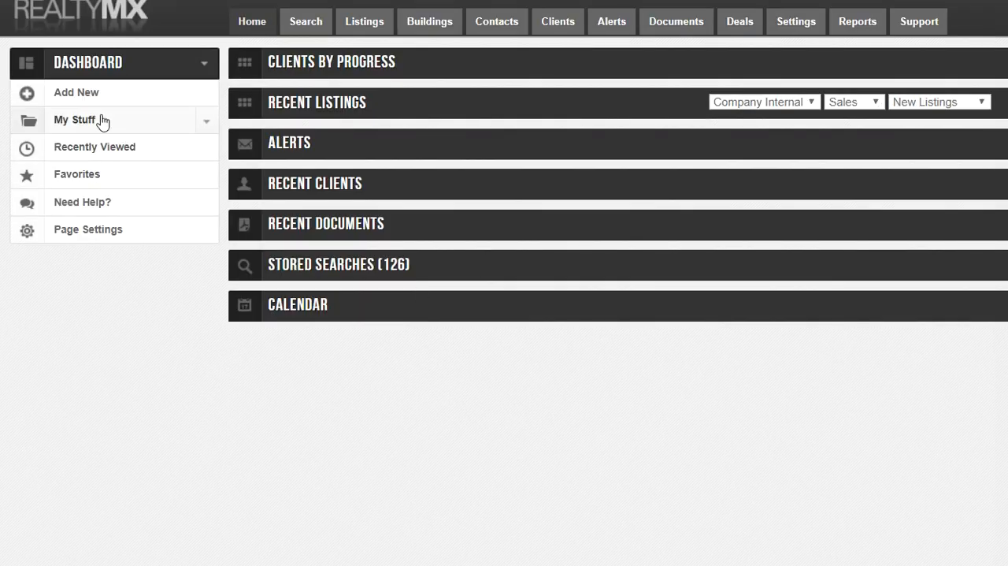
Step: Open the agent's own listings and filter them by status with the listings search
click(102, 123)
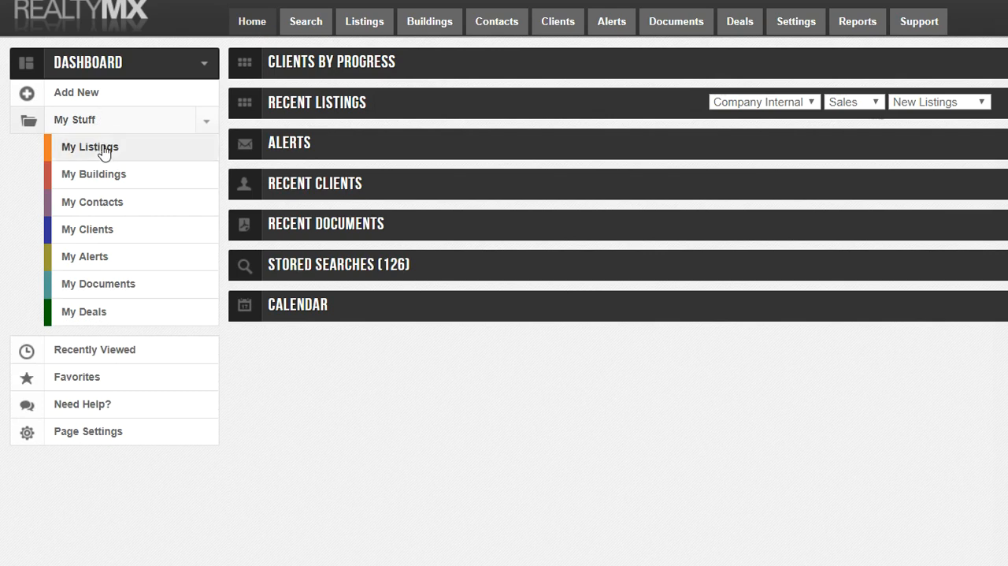
click(102, 149)
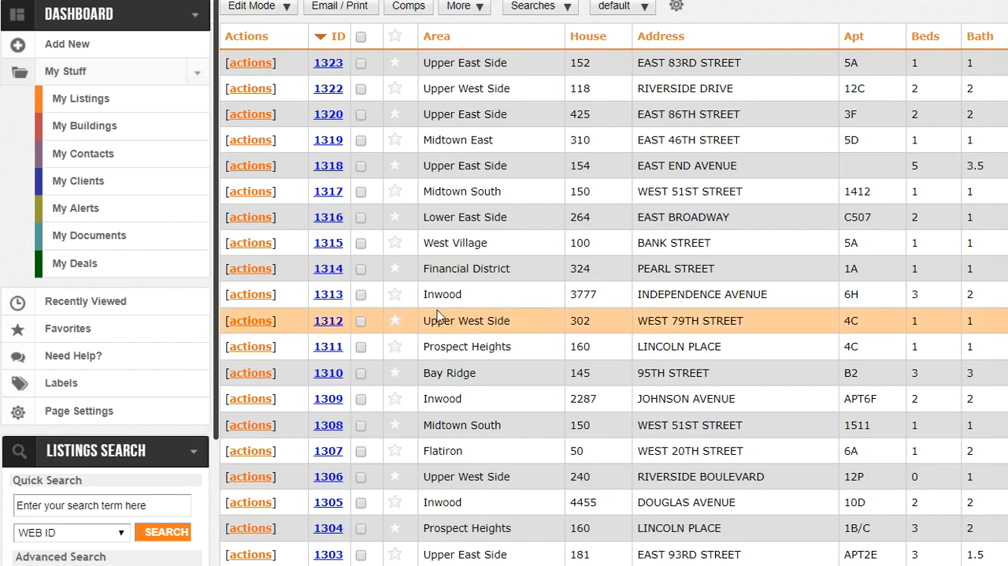
scroll(182, 308, down, 3)
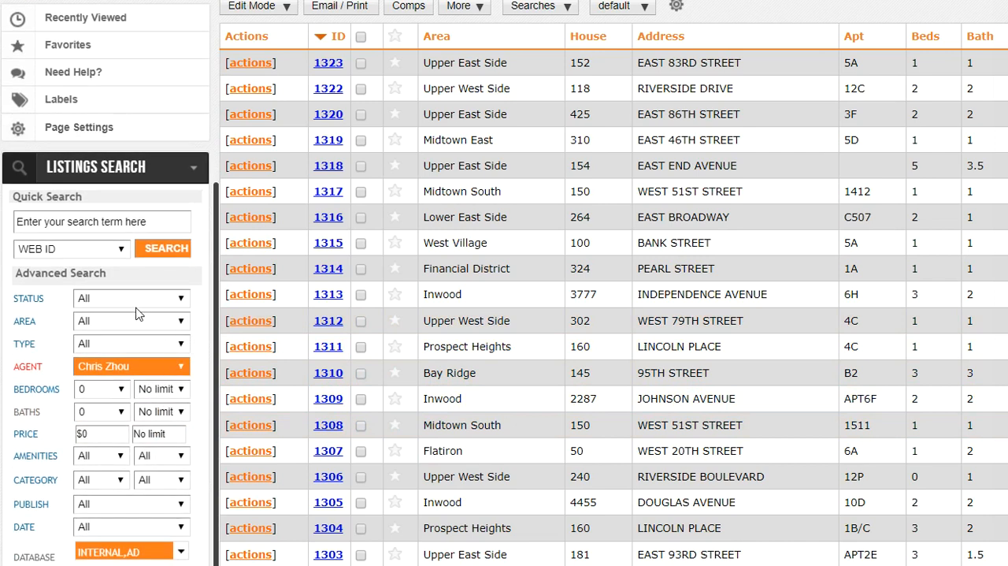
click(134, 300)
click(126, 341)
click(162, 250)
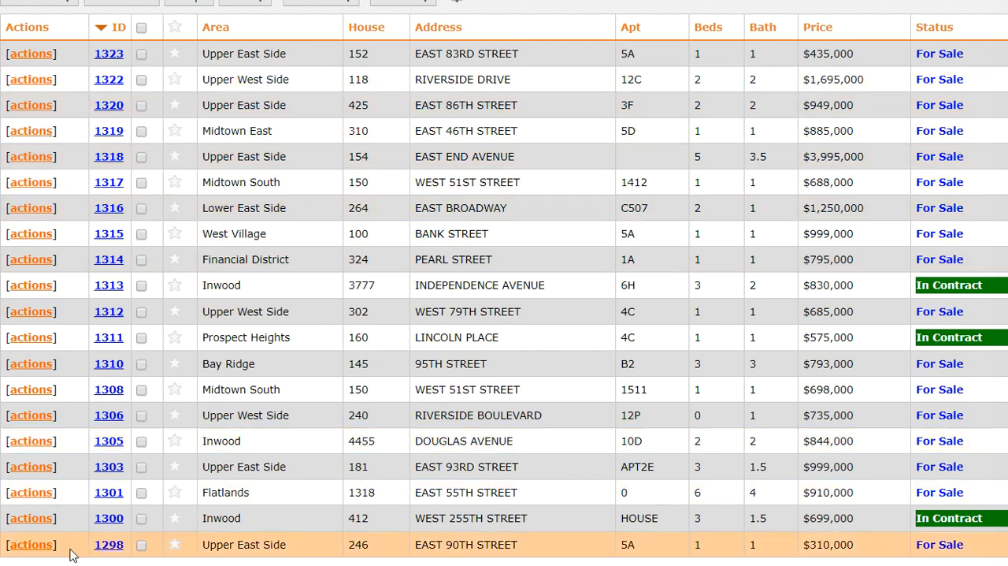
click(45, 550)
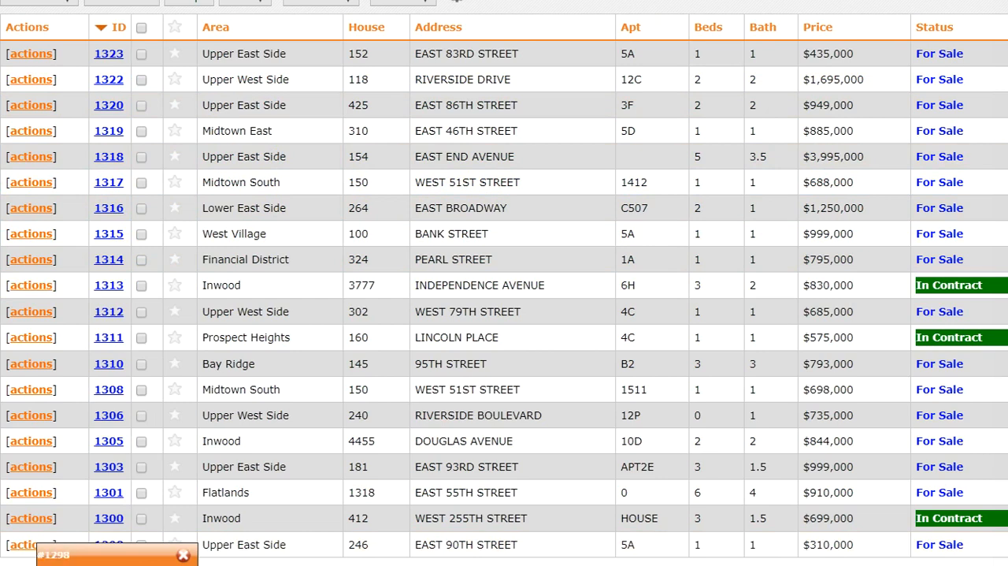
scroll(116, 473, down, 2)
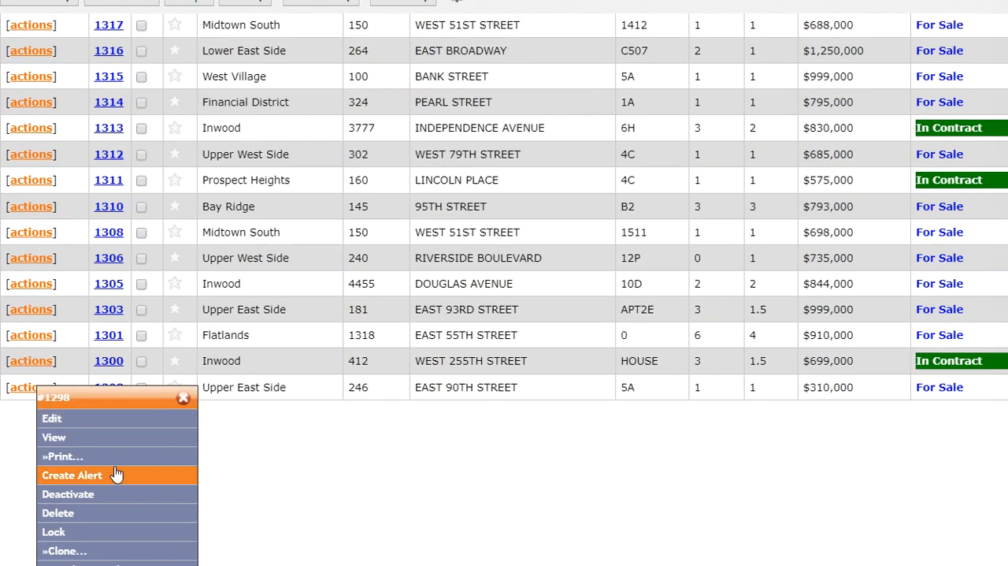
click(82, 425)
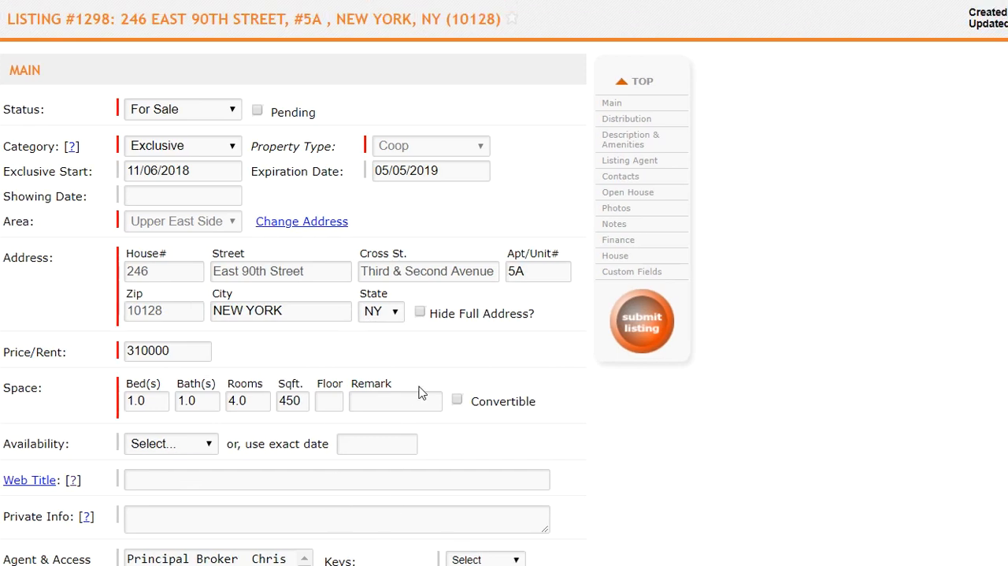
Step: Set the first open house date of the listing to 04/07/2019
scroll(424, 434, down, 5)
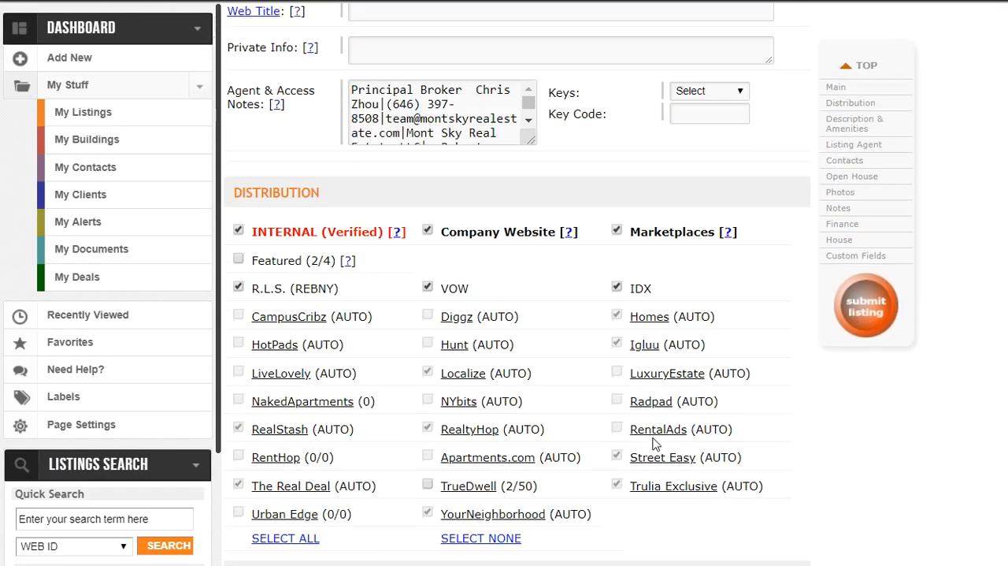
scroll(646, 445, down, 15)
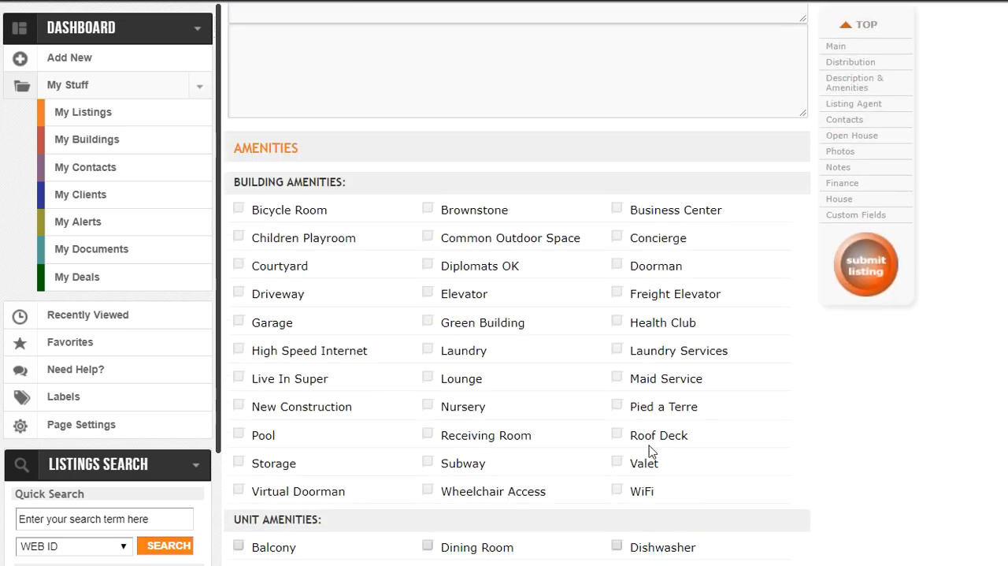
scroll(654, 451, down, 12)
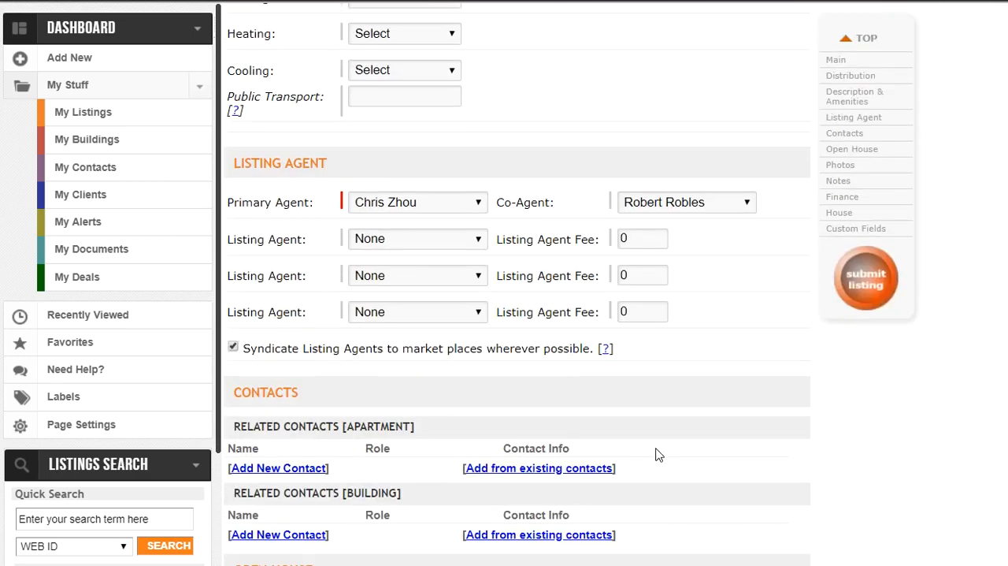
scroll(615, 433, down, 3)
scroll(472, 362, up, 1)
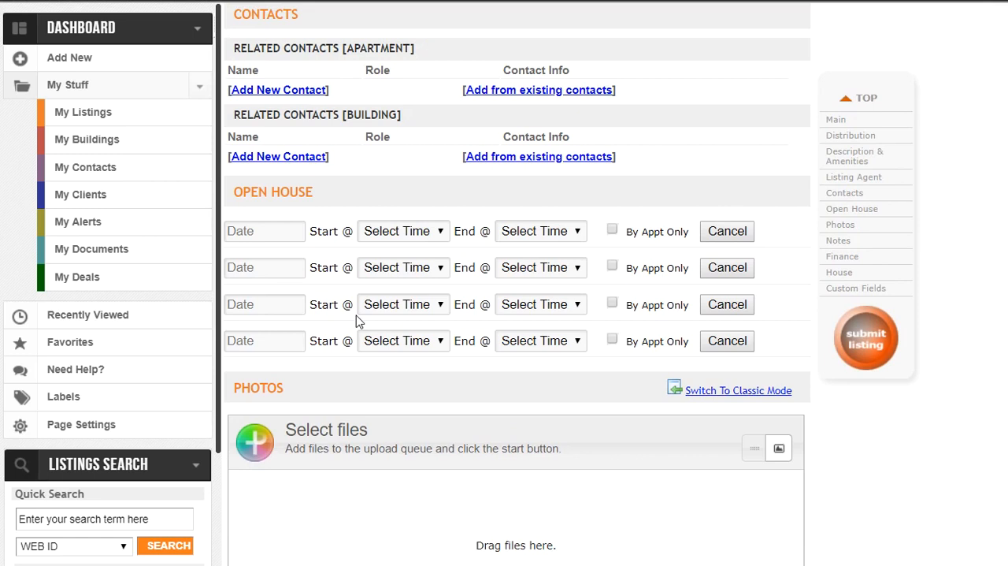
click(290, 231)
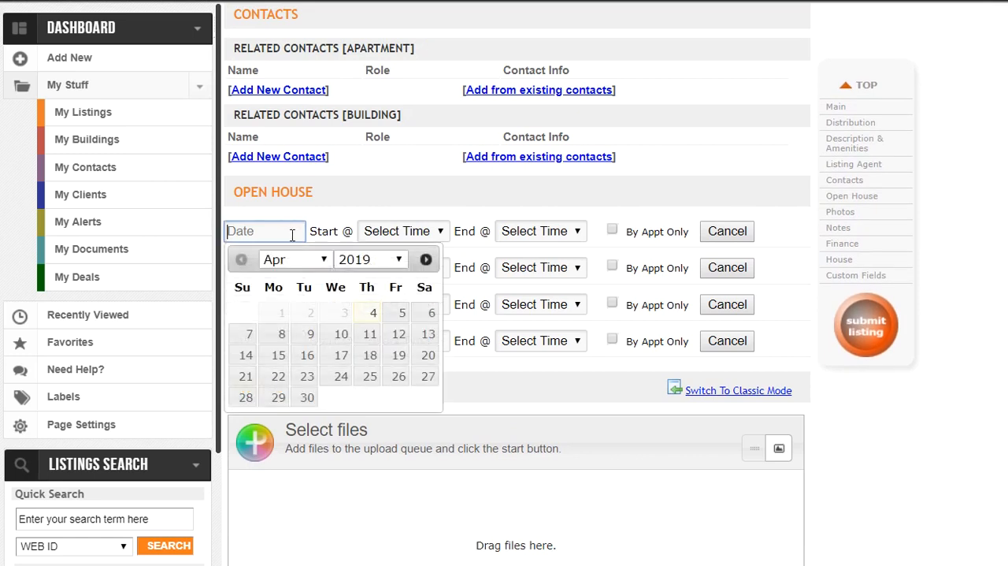
click(248, 334)
Step: Set the 04/07/2019 open house to start at 11:00 am and end at 12:00 pm, leaving By Appt Only off
click(438, 231)
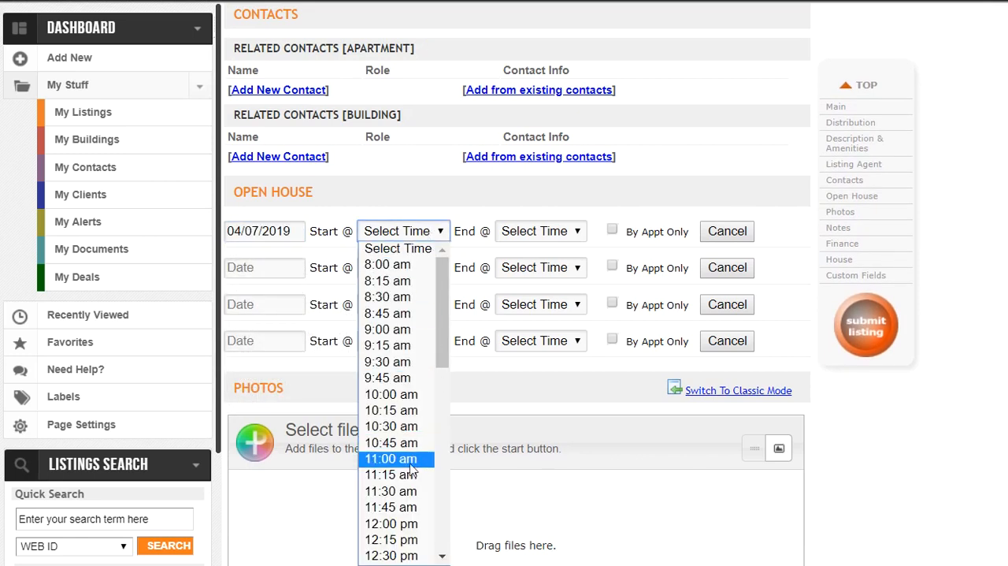
click(383, 397)
click(570, 235)
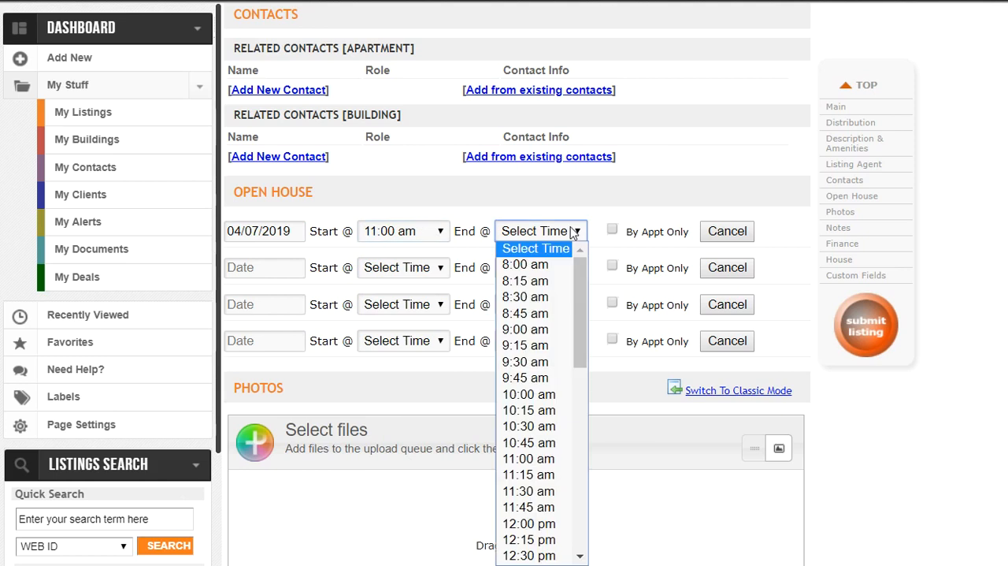
click(549, 526)
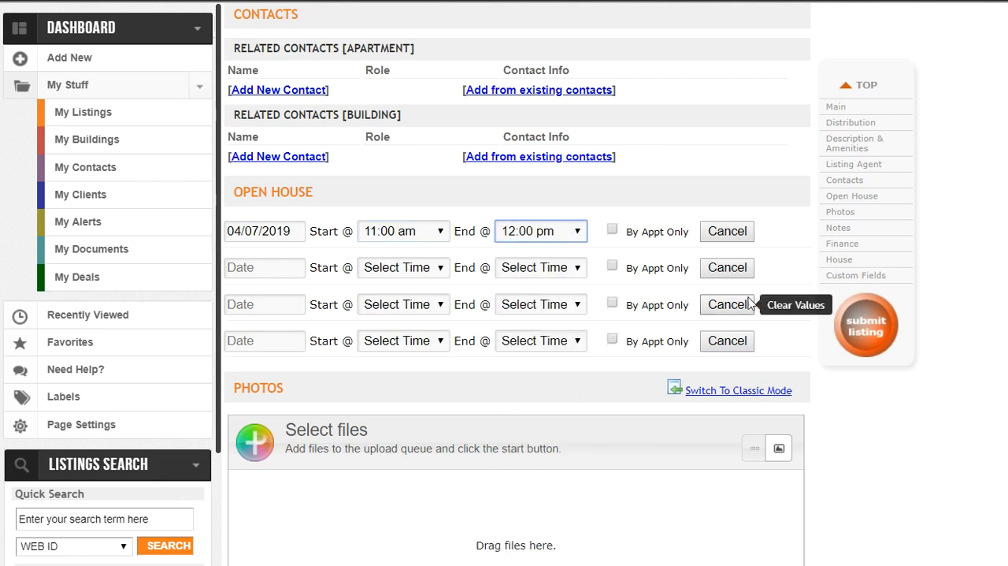
click(614, 230)
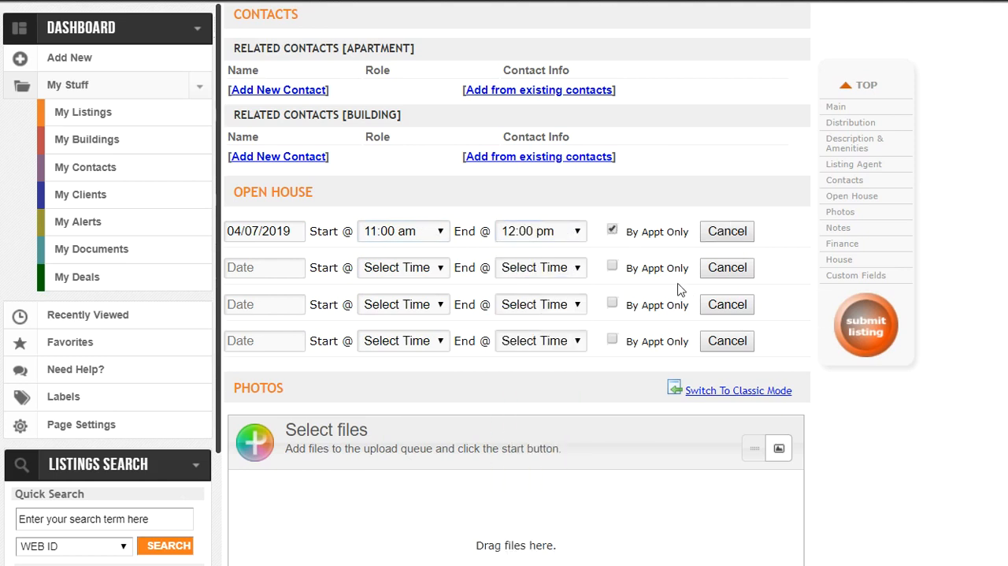
click(613, 230)
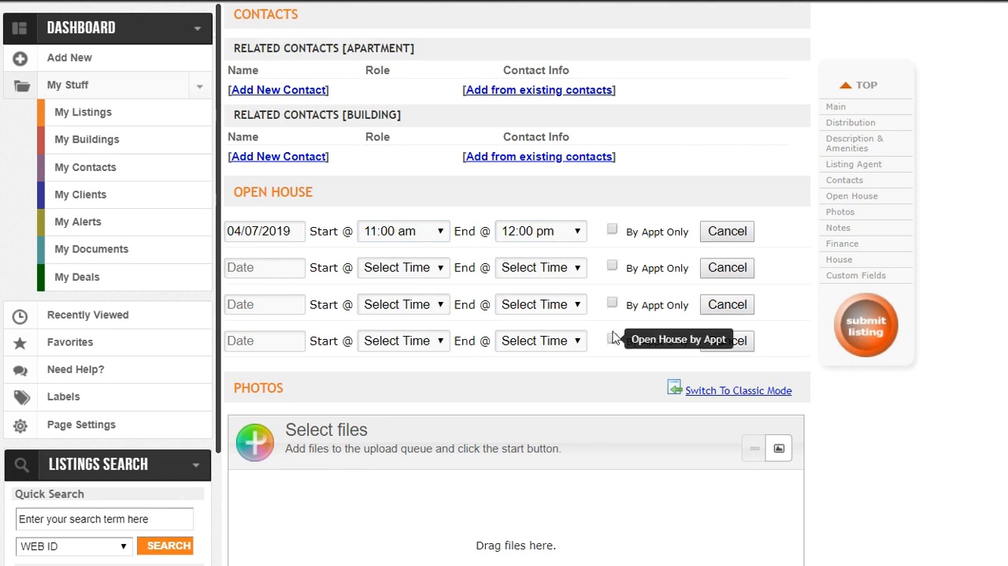
Step: Try to submit the listing, read the validation message and dismiss it
scroll(599, 407, down, 3)
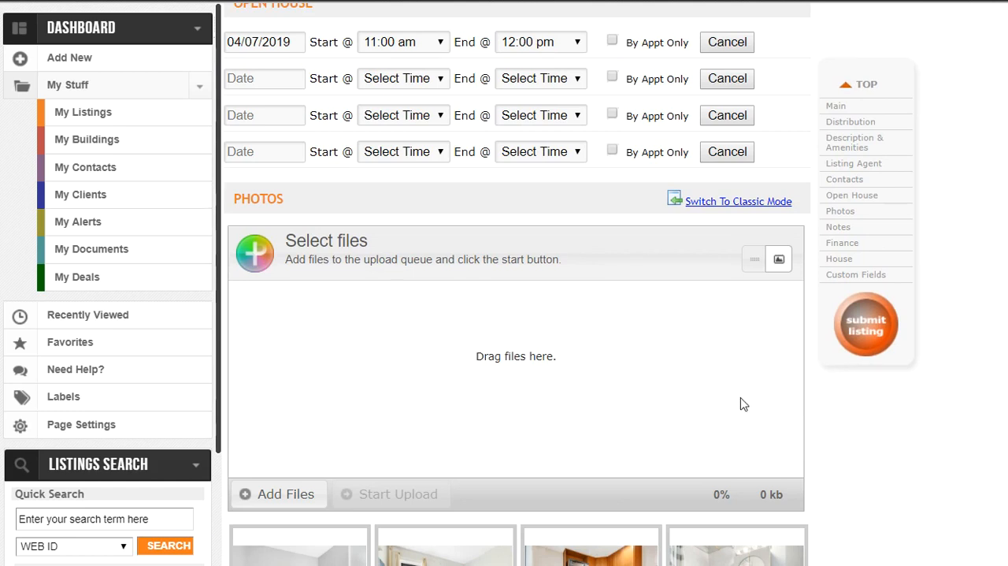
scroll(745, 405, up, 6)
click(873, 339)
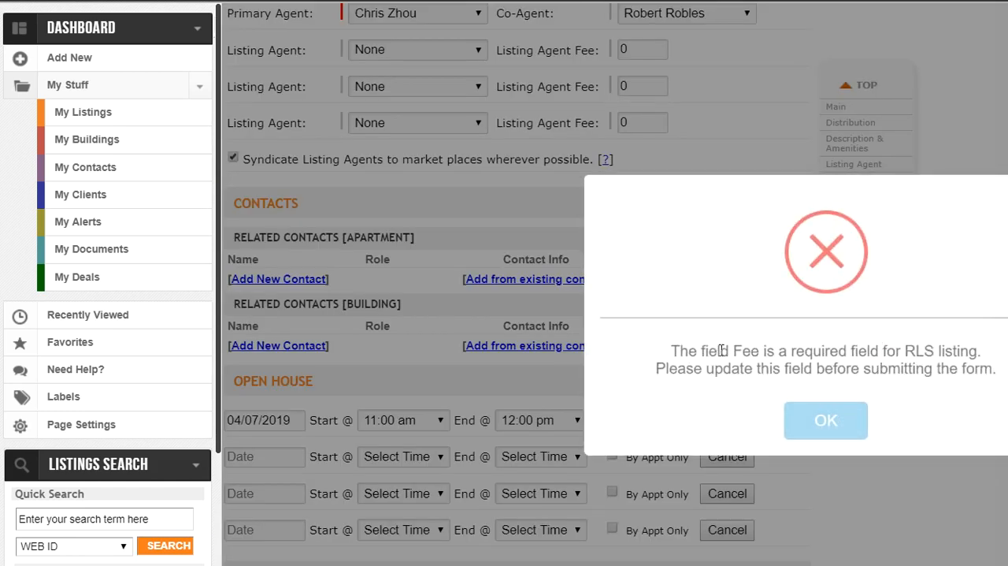
drag(681, 347, 945, 369)
click(945, 370)
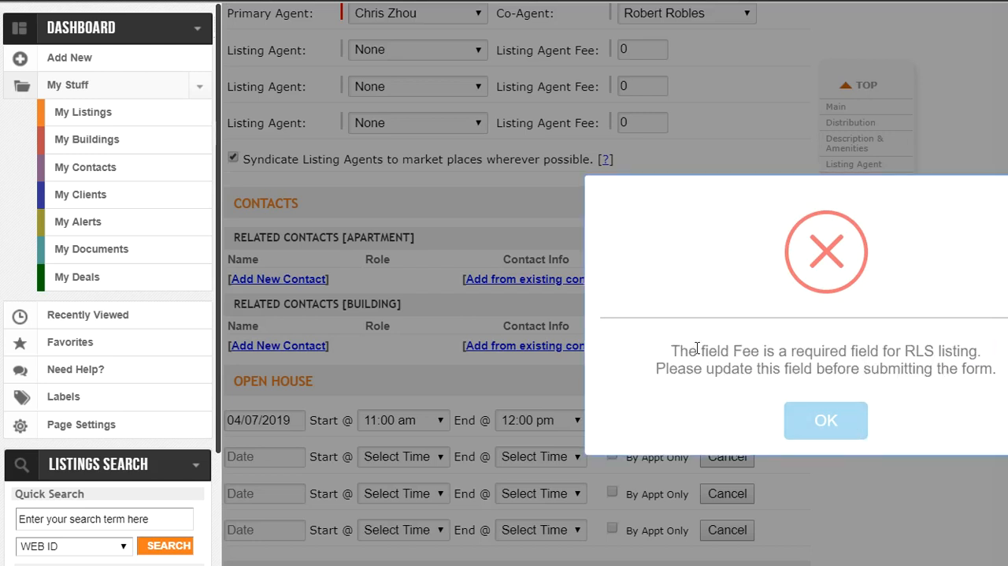
drag(672, 352, 713, 369)
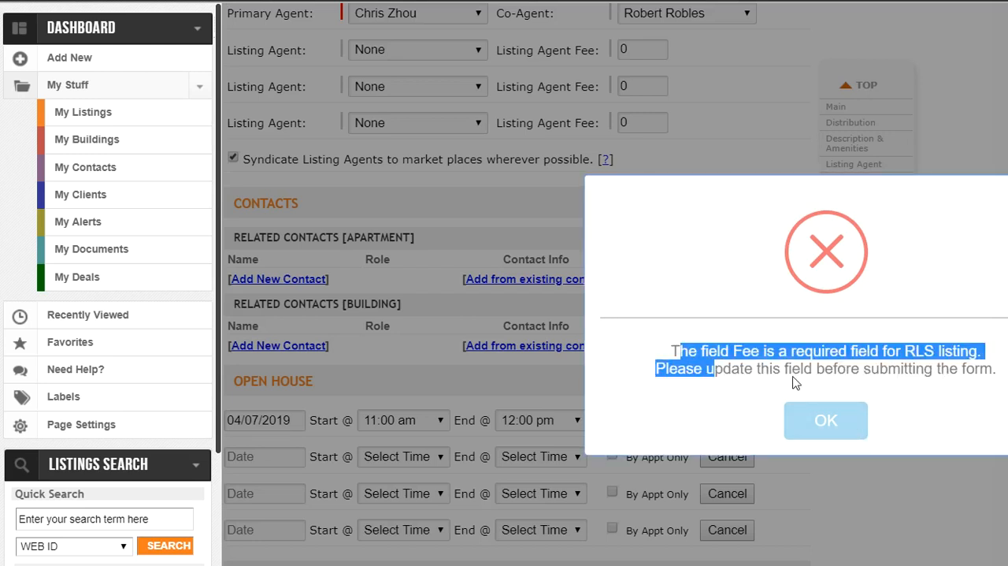
click(820, 388)
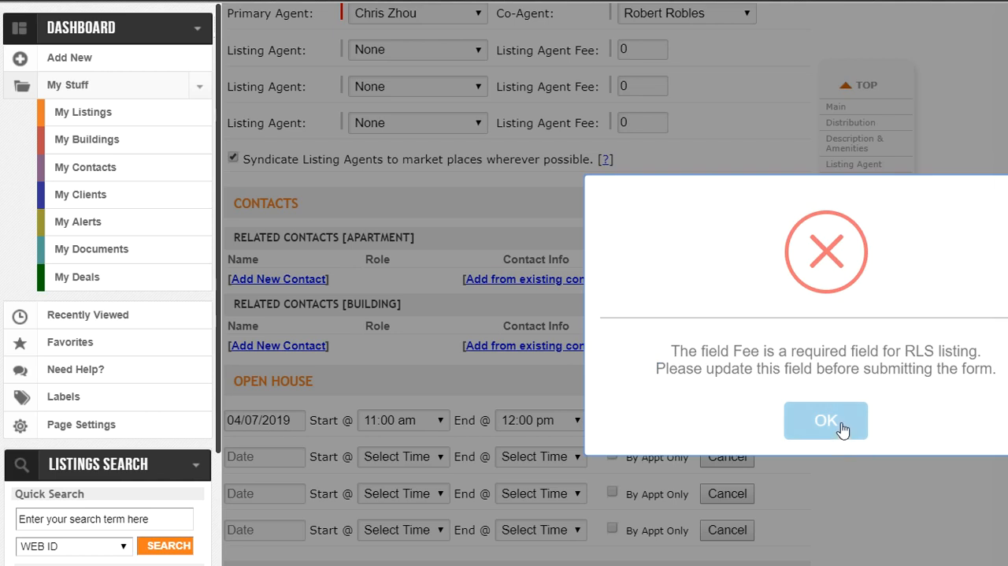
click(843, 421)
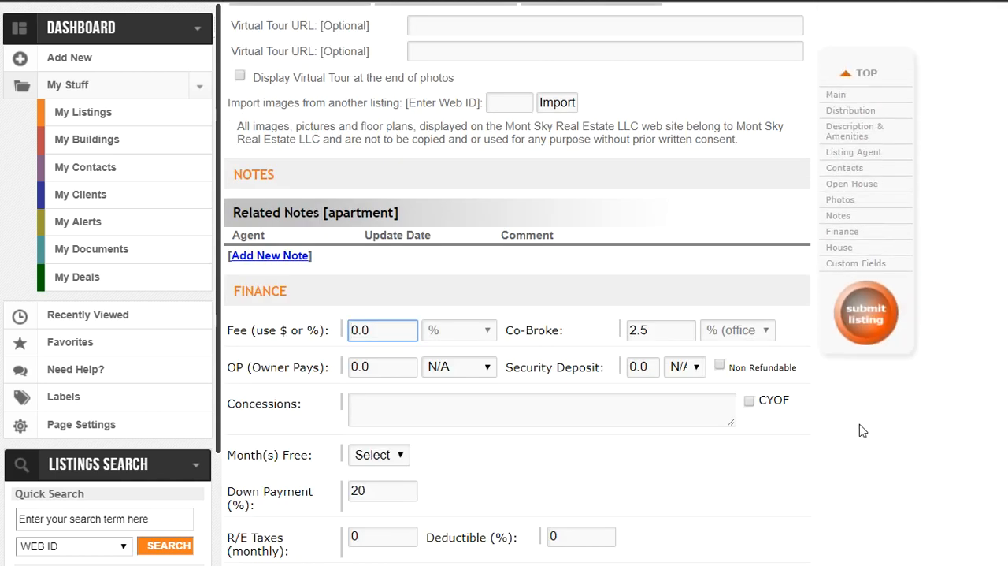
Step: Set the listing's Fee to 5 % in the Finance section
scroll(851, 431, down, 5)
scroll(827, 436, up, 10)
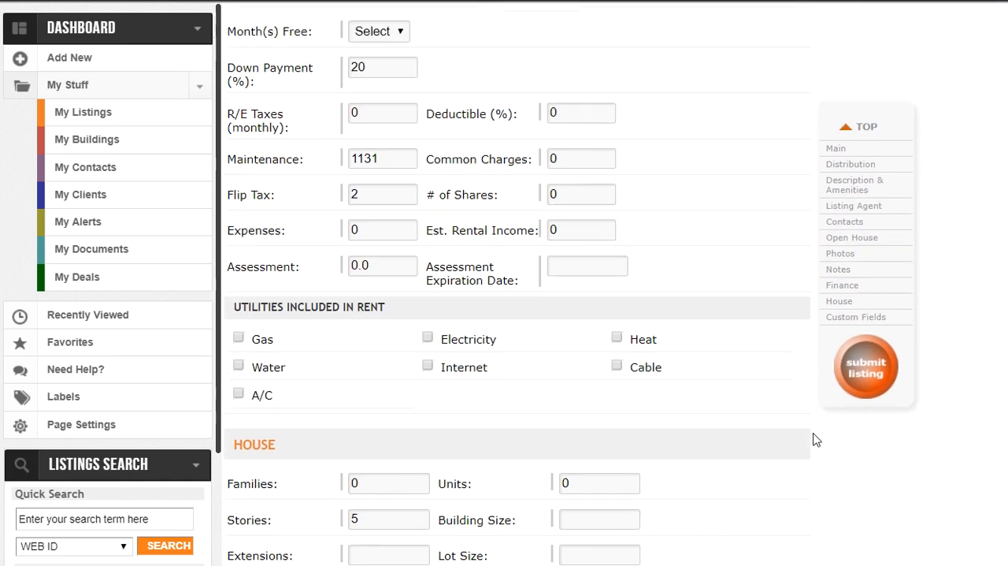
scroll(821, 433, up, 10)
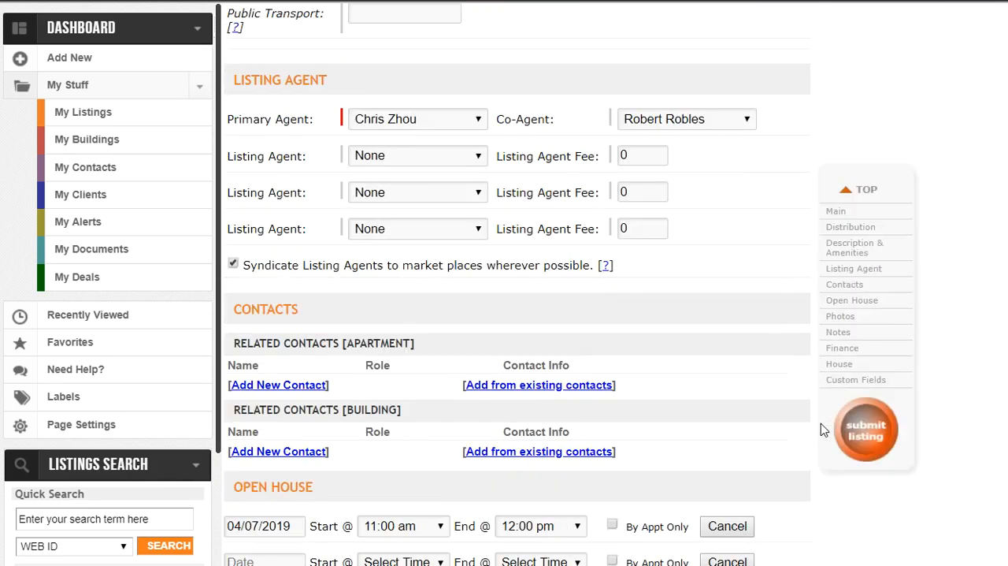
scroll(507, 407, up, 10)
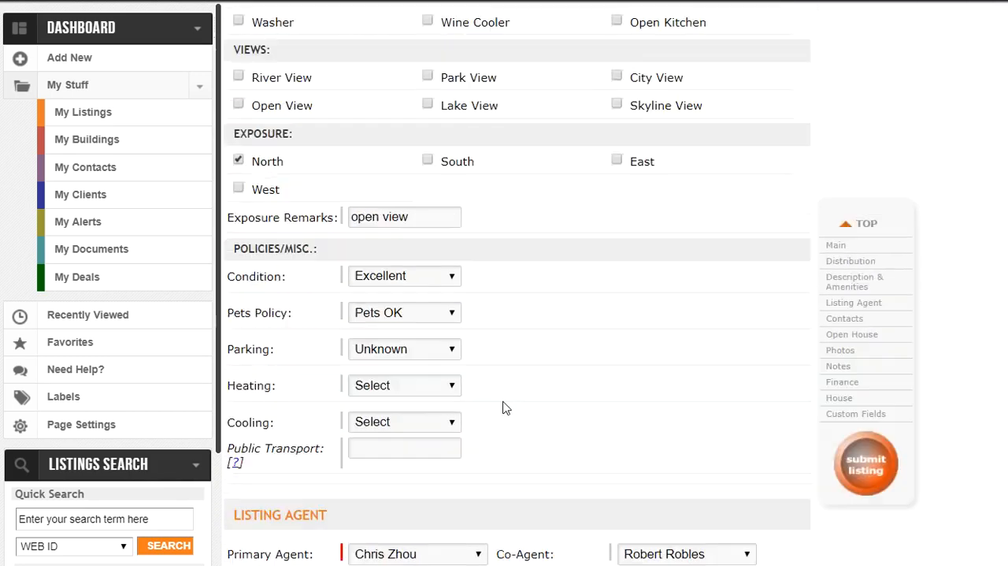
scroll(520, 416, up, 10)
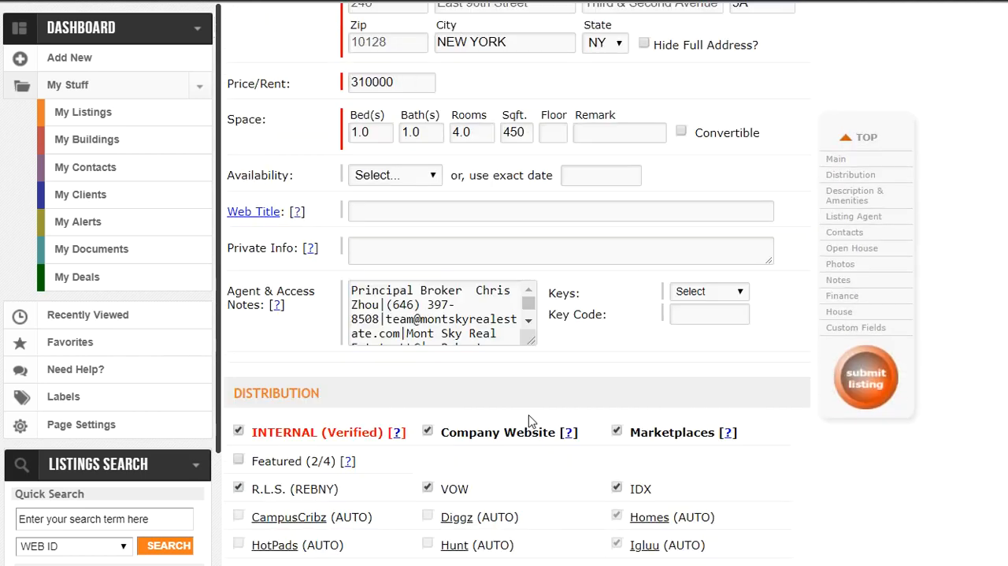
scroll(534, 422, down, 15)
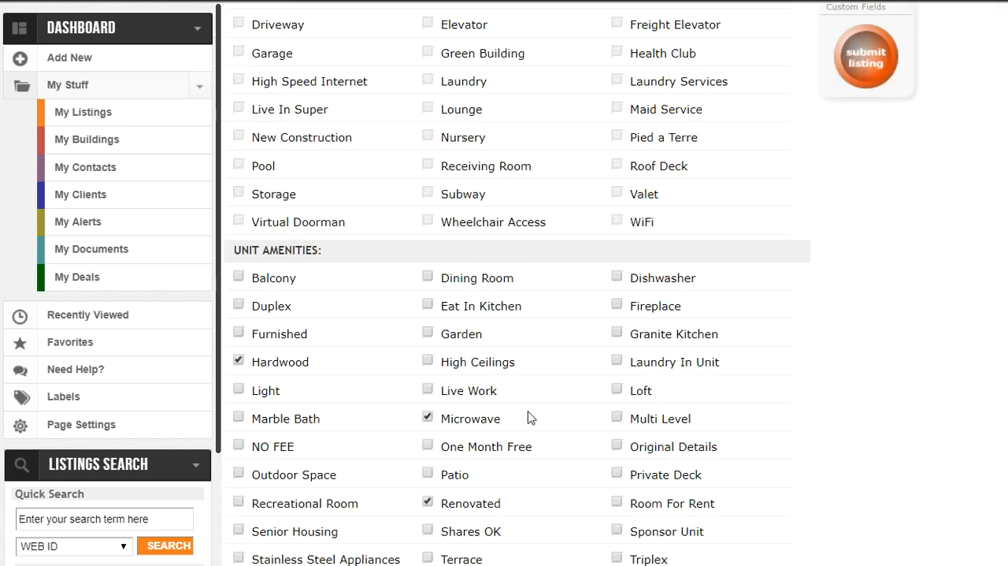
scroll(529, 419, up, 5)
scroll(534, 416, down, 20)
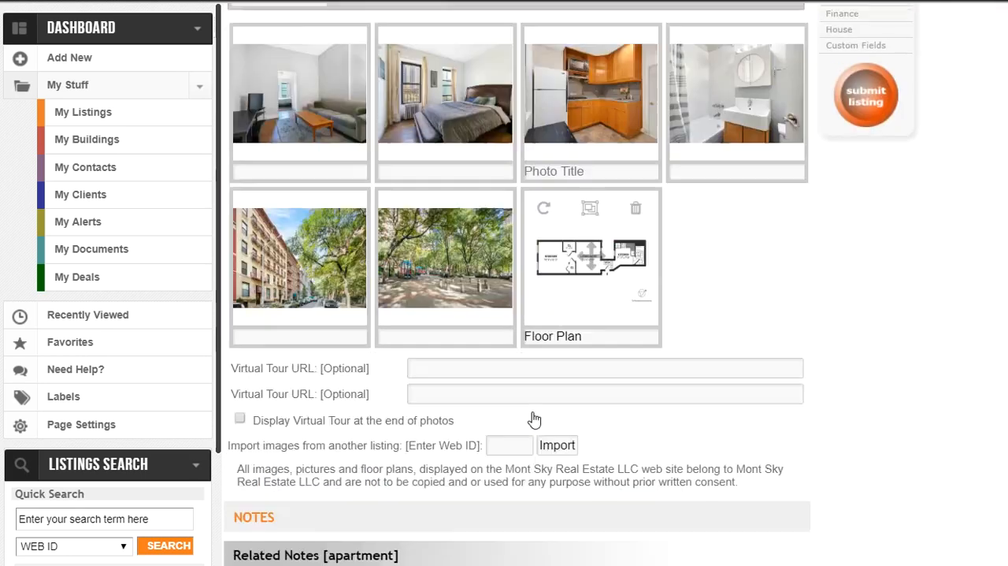
scroll(533, 416, up, 5)
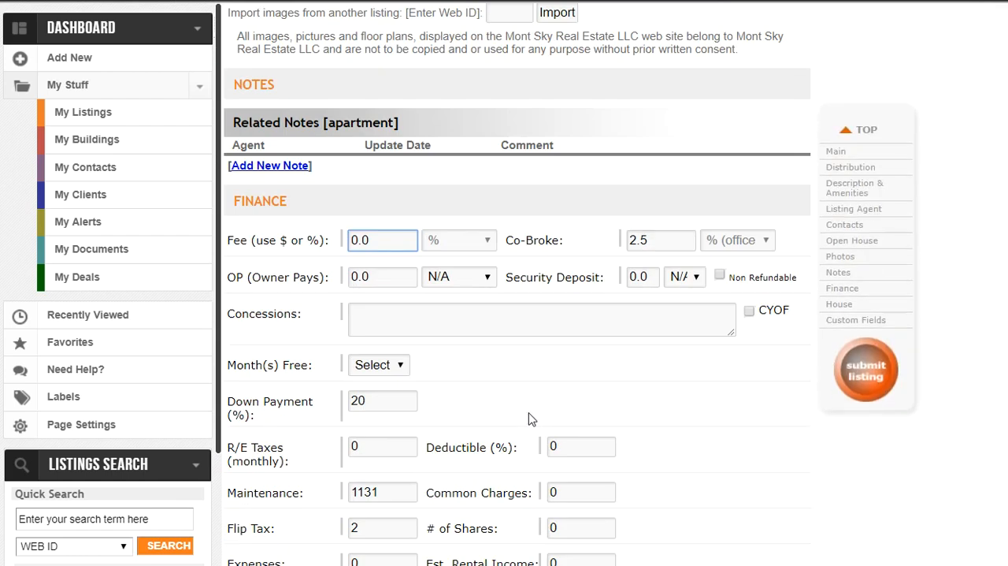
click(395, 241)
double_click(396, 241)
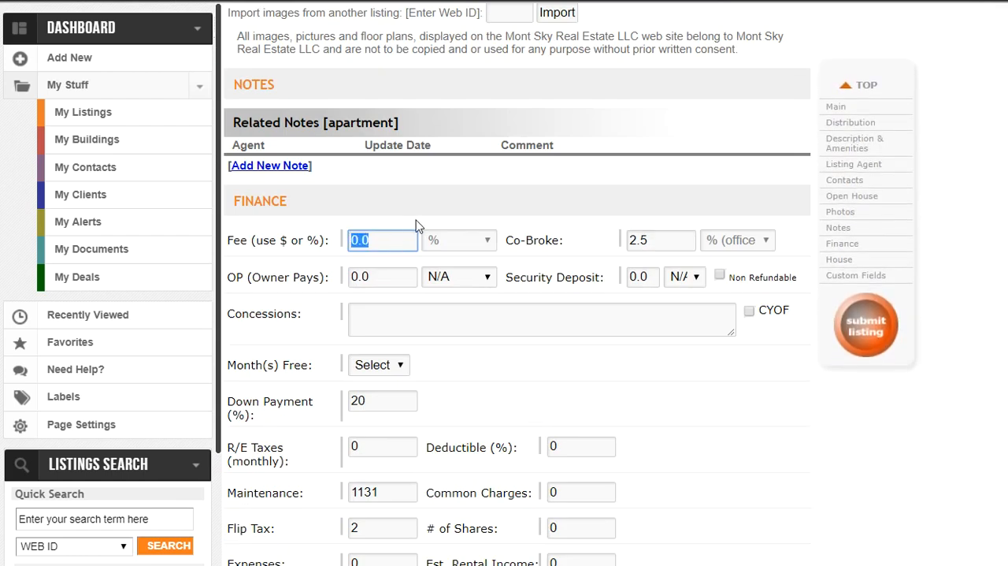
text(5)
Step: Submit the listing, accept the calculated fees and cancel the confirmation to update the listing
scroll(669, 323, up, 5)
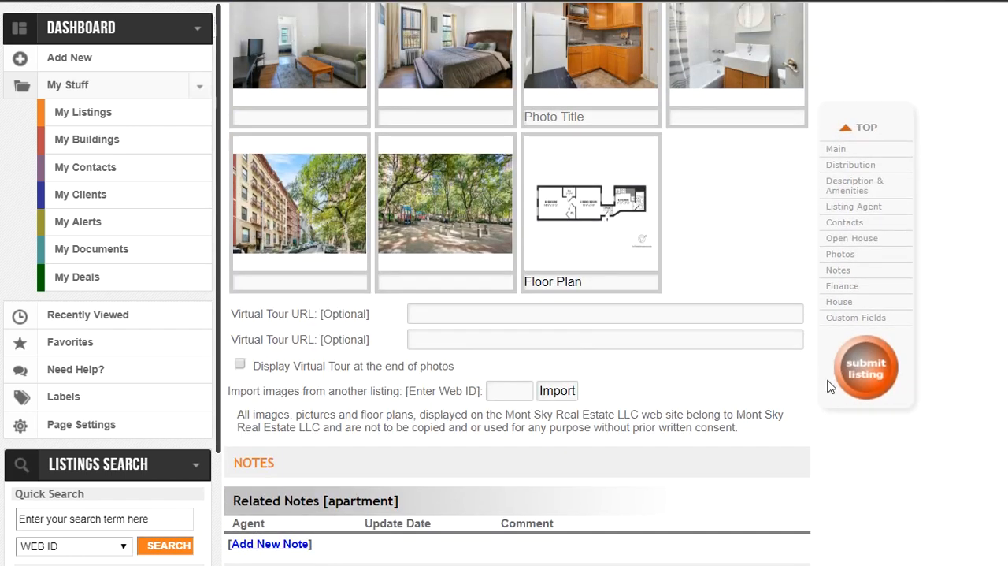
click(867, 329)
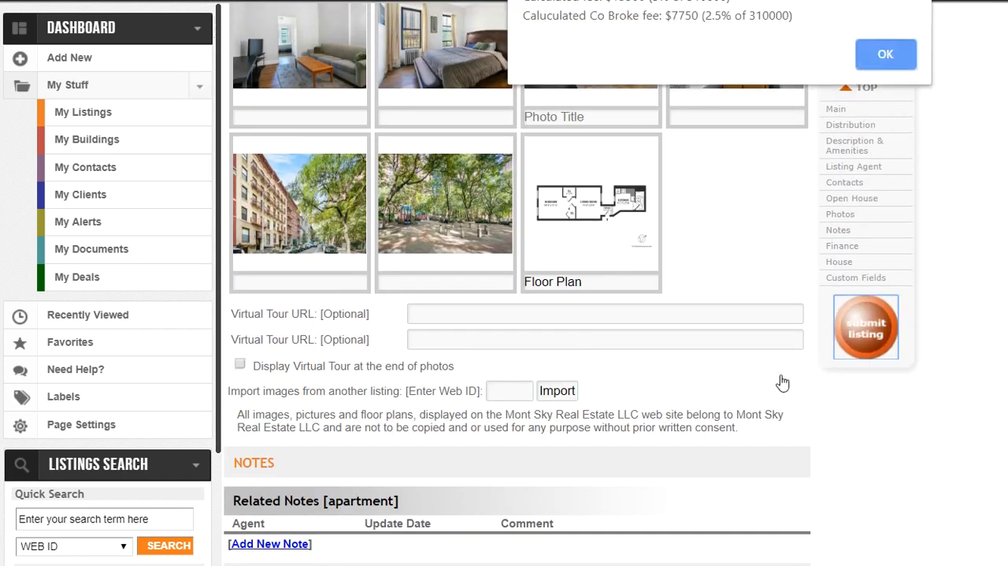
click(905, 52)
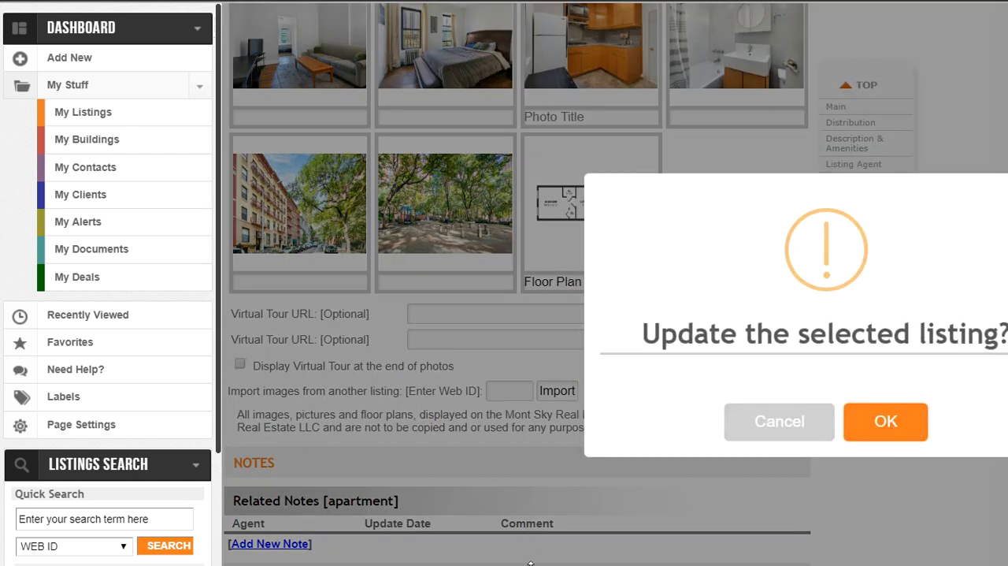
click(810, 429)
Step: Clear the 04/07/2019 open house entry from the listing's Open House section
scroll(591, 402, down, 4)
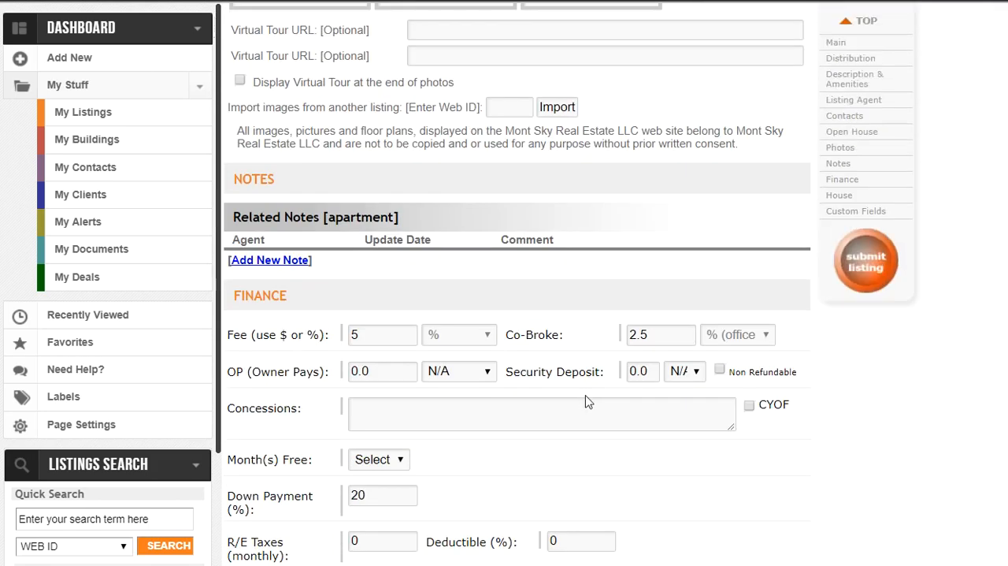
scroll(585, 410, down, 5)
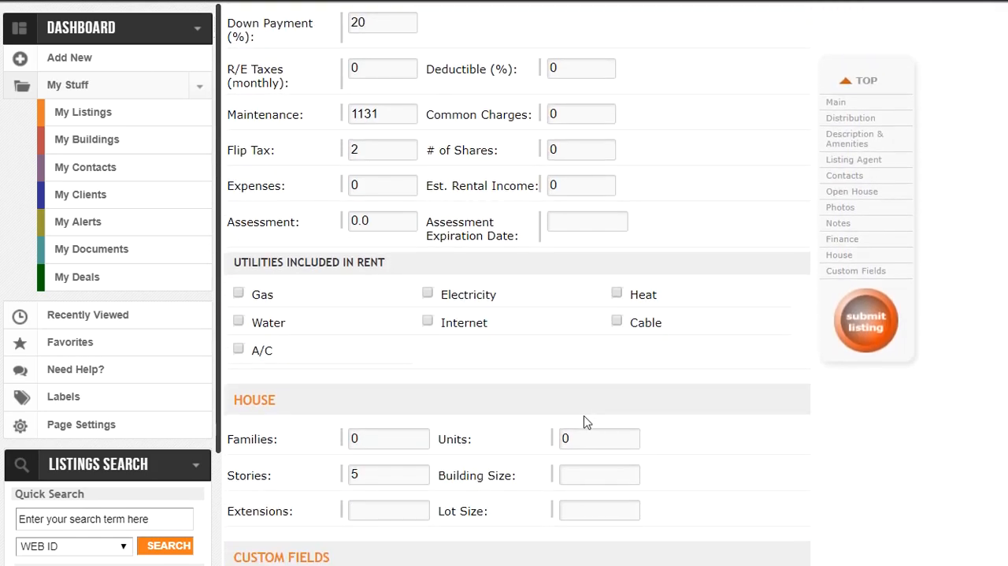
scroll(585, 422, up, 10)
scroll(576, 421, up, 5)
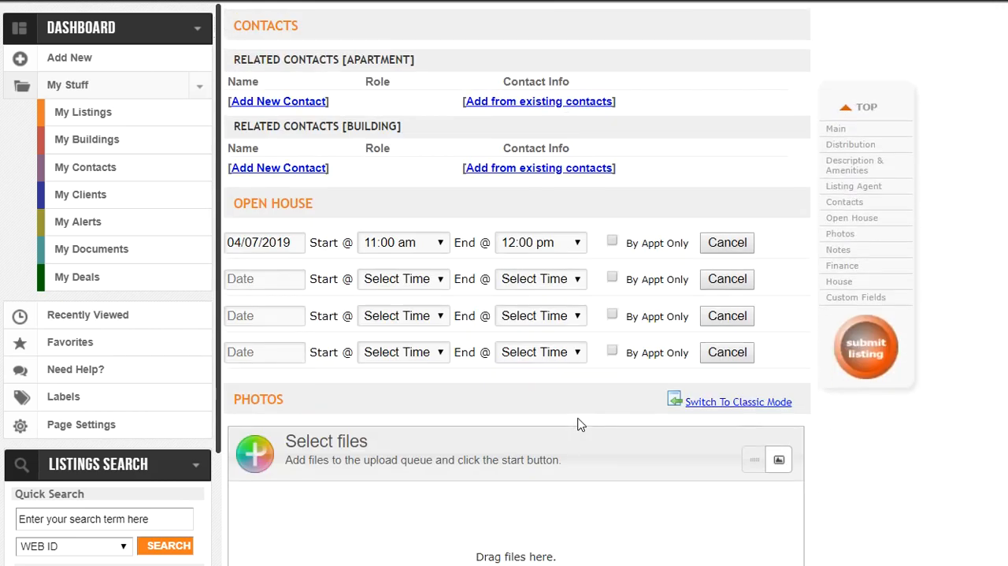
click(728, 337)
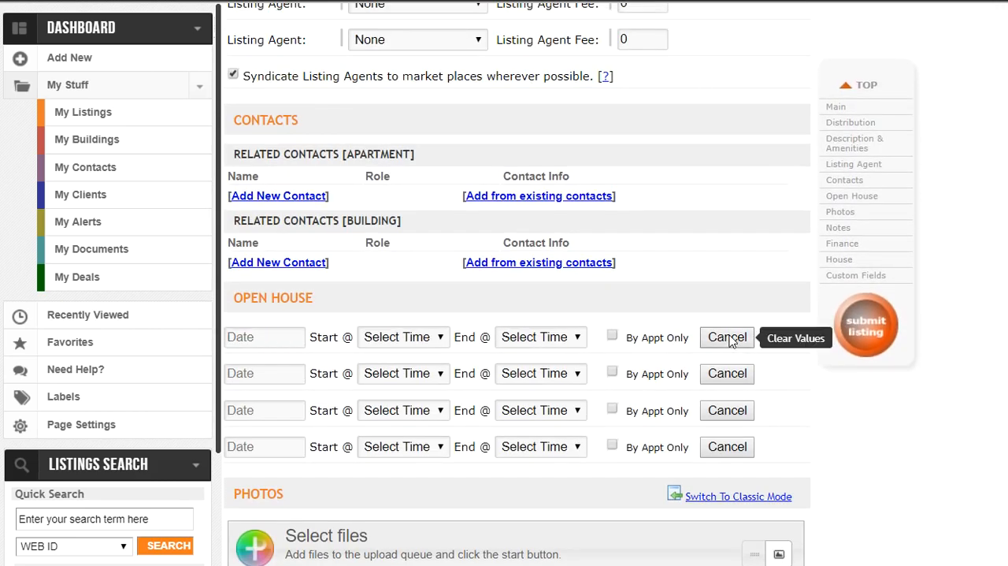
Step: Set the listing's Price/Rent to 330000 in the Main section
scroll(642, 396, up, 8)
scroll(641, 399, up, 15)
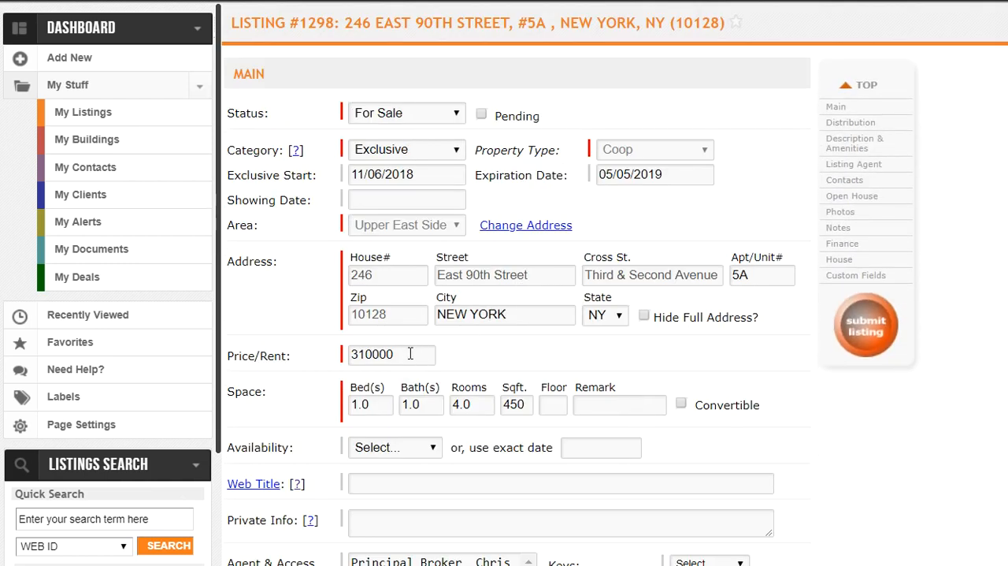
drag(375, 354, 359, 354)
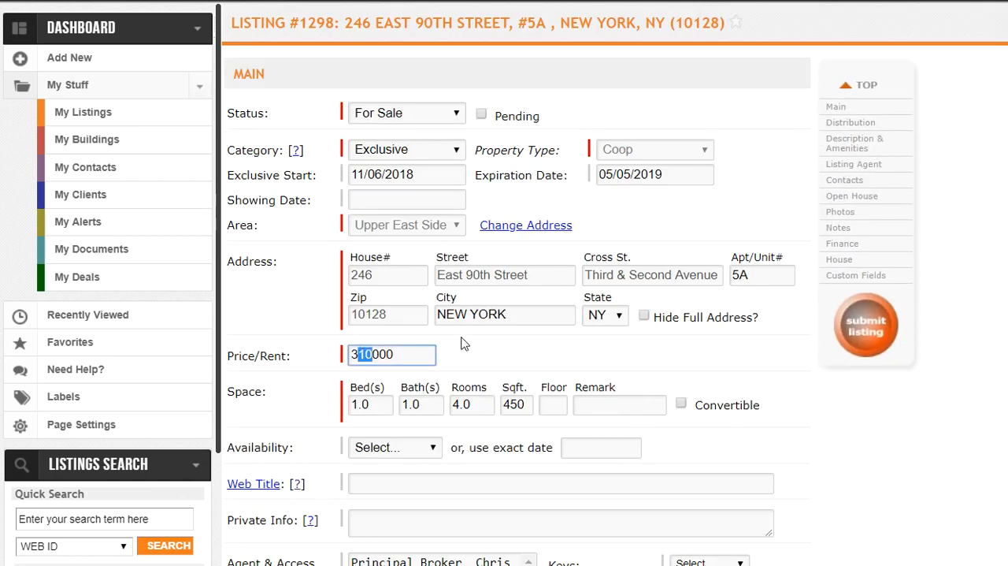
text(3)
click(528, 364)
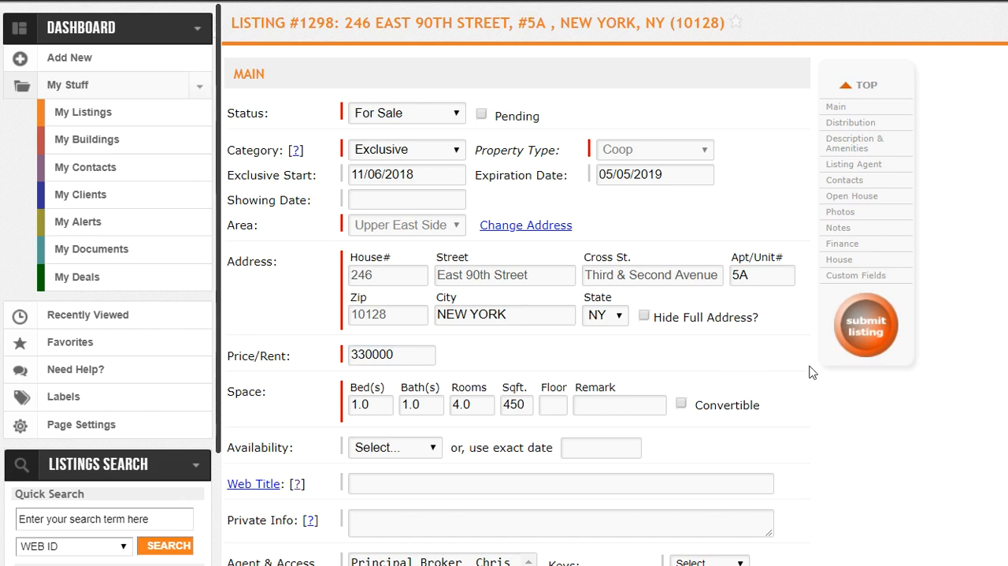
Step: Submit the listing with the new price, accept the calculated fees and cancel the update confirmation
click(867, 332)
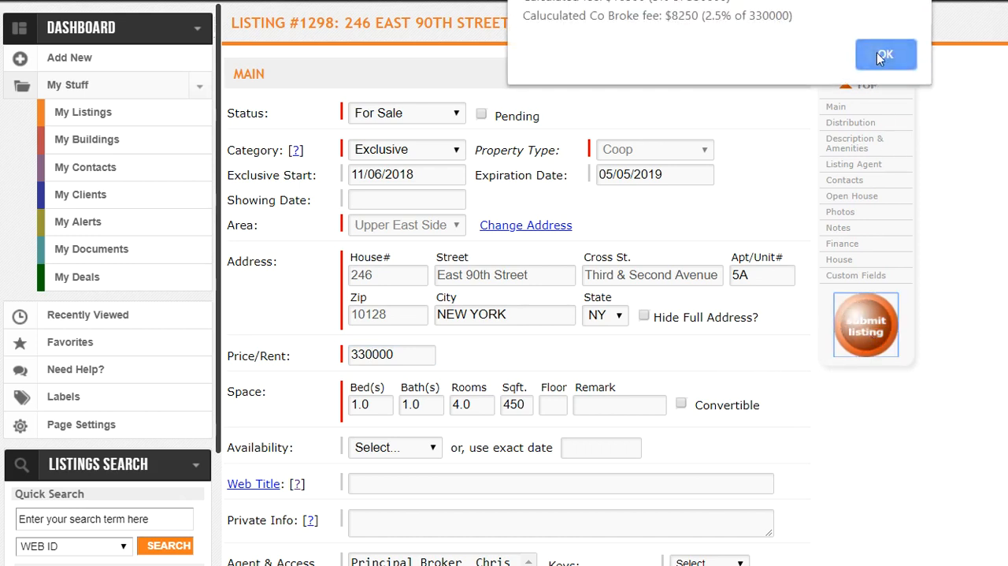
click(880, 55)
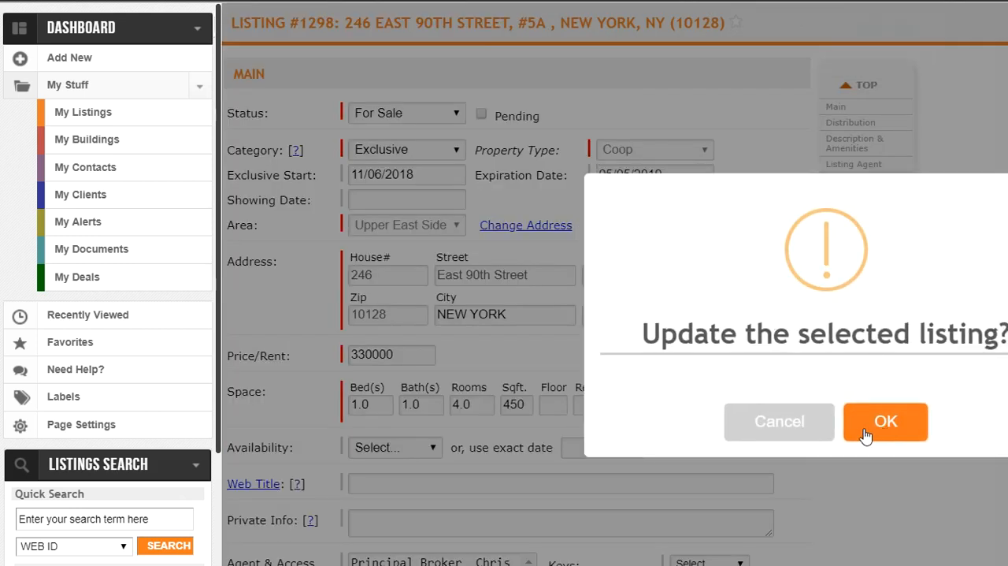
click(809, 433)
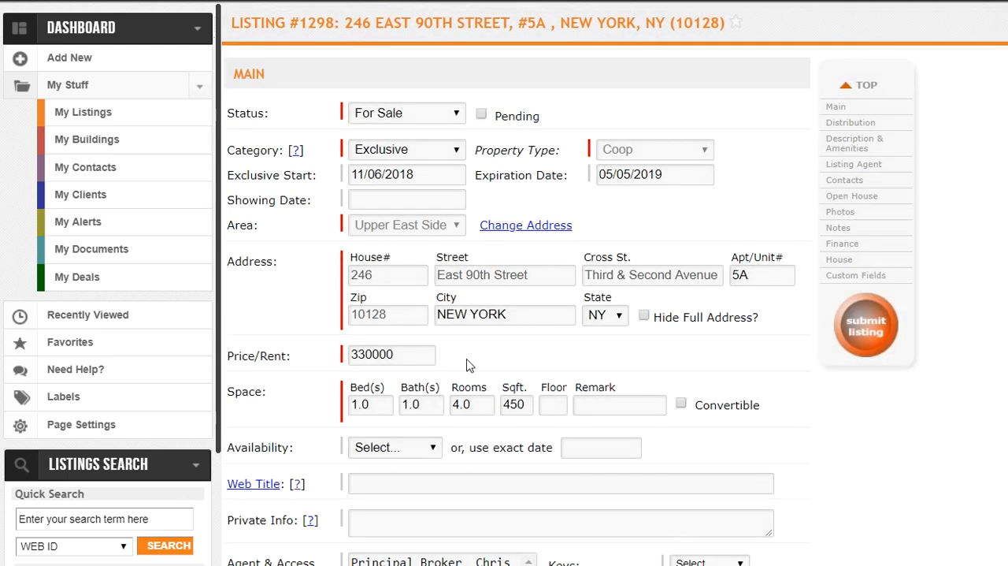
Step: Set the listing's Status to In Contract in the Main section
scroll(469, 365, down, 1)
scroll(518, 383, down, 3)
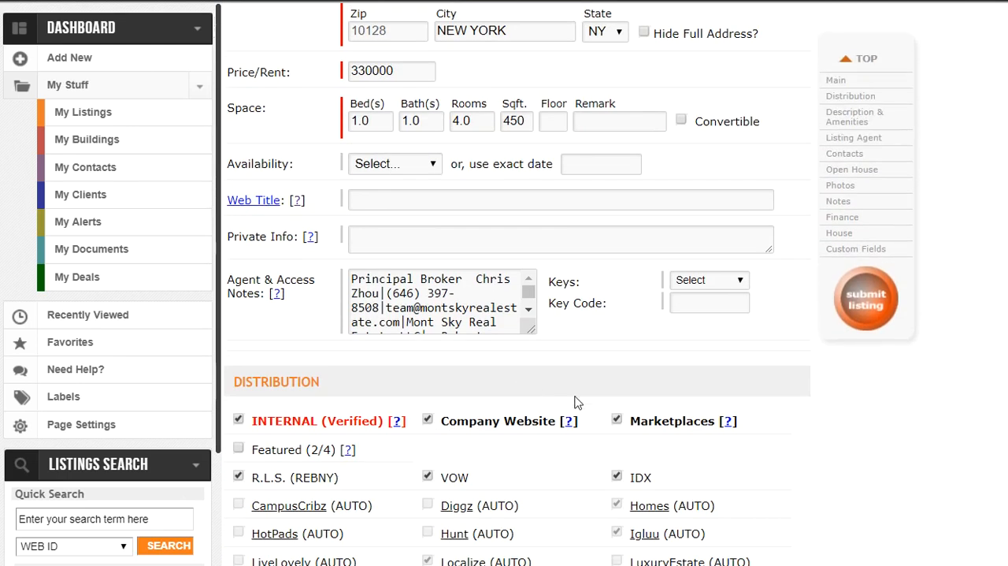
scroll(575, 403, down, 18)
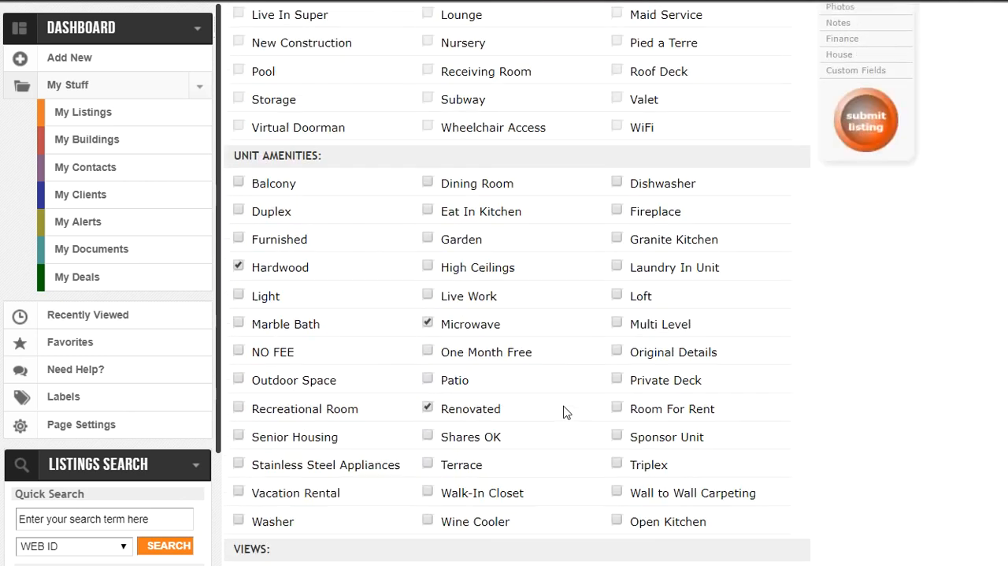
scroll(563, 412, up, 20)
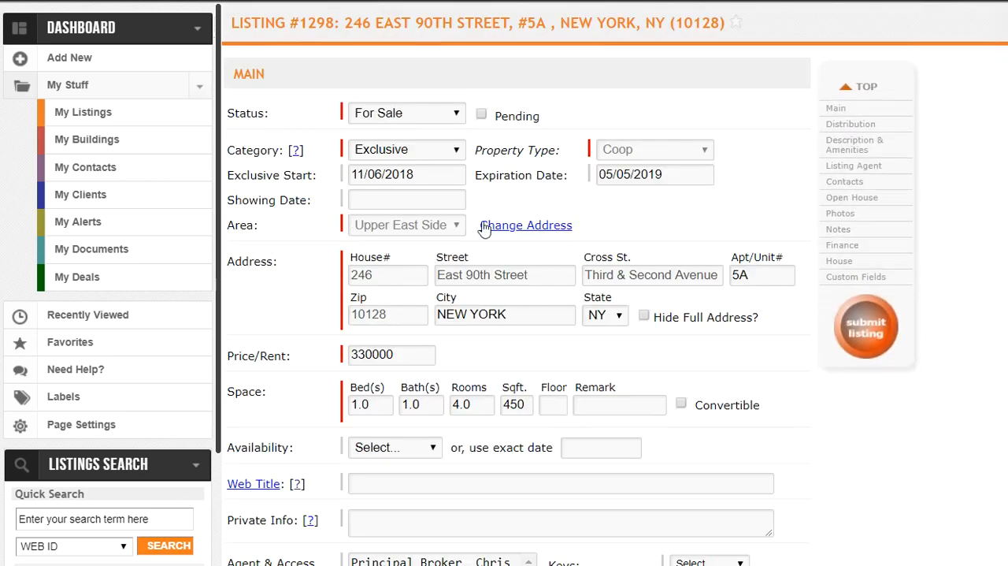
click(422, 118)
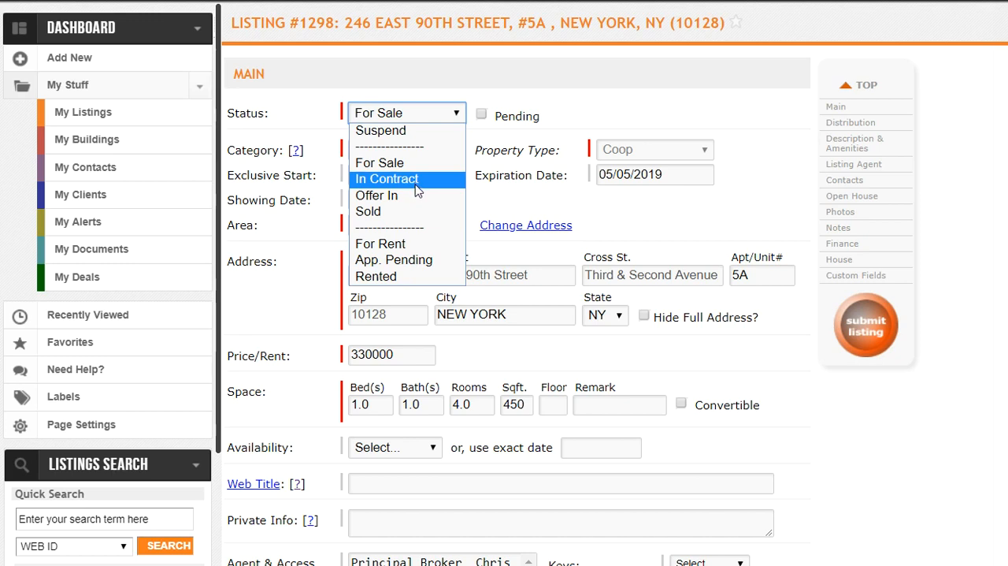
click(417, 187)
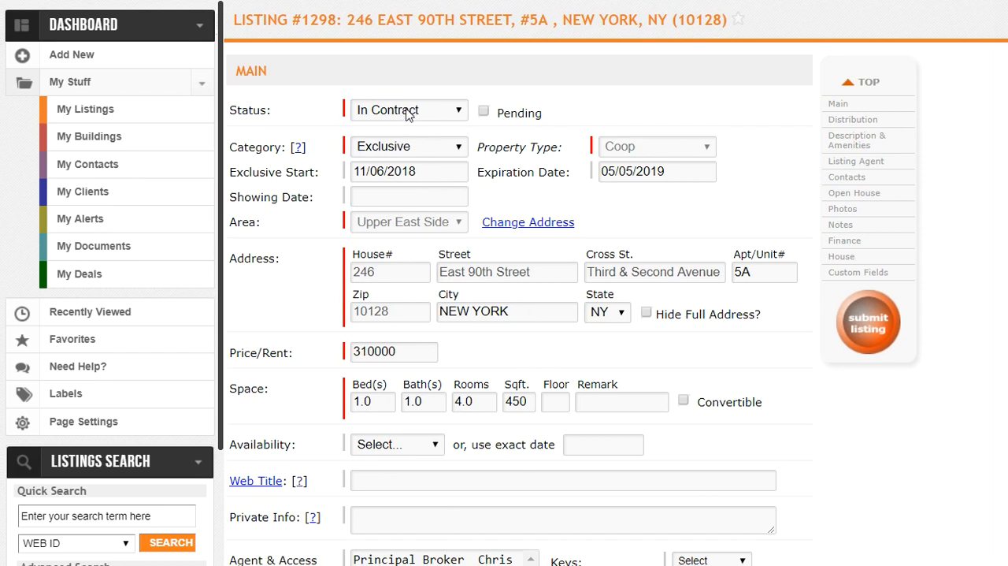
Step: Submit the In Contract listing, accept the calculated fees and review the listing's detail page
click(870, 331)
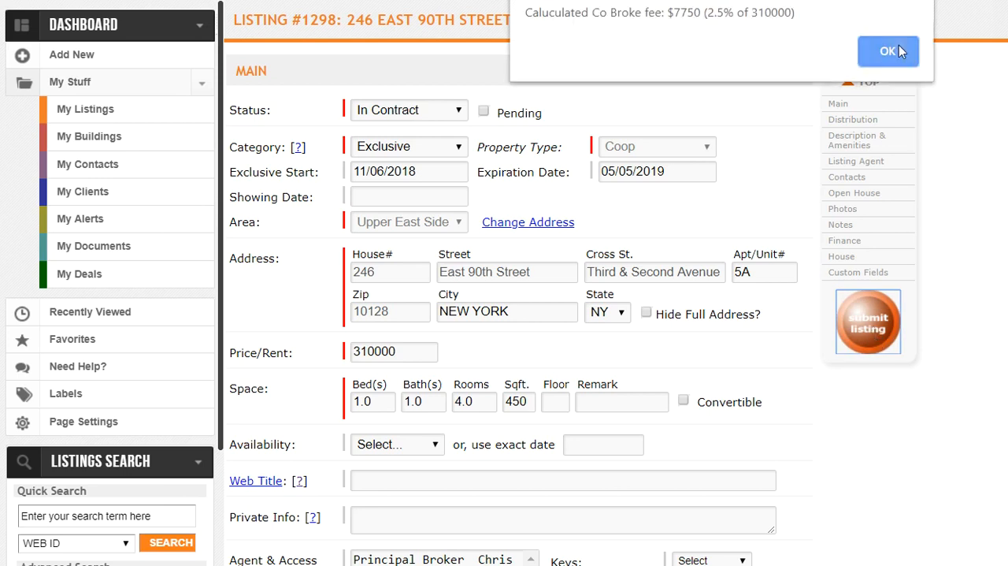
click(898, 50)
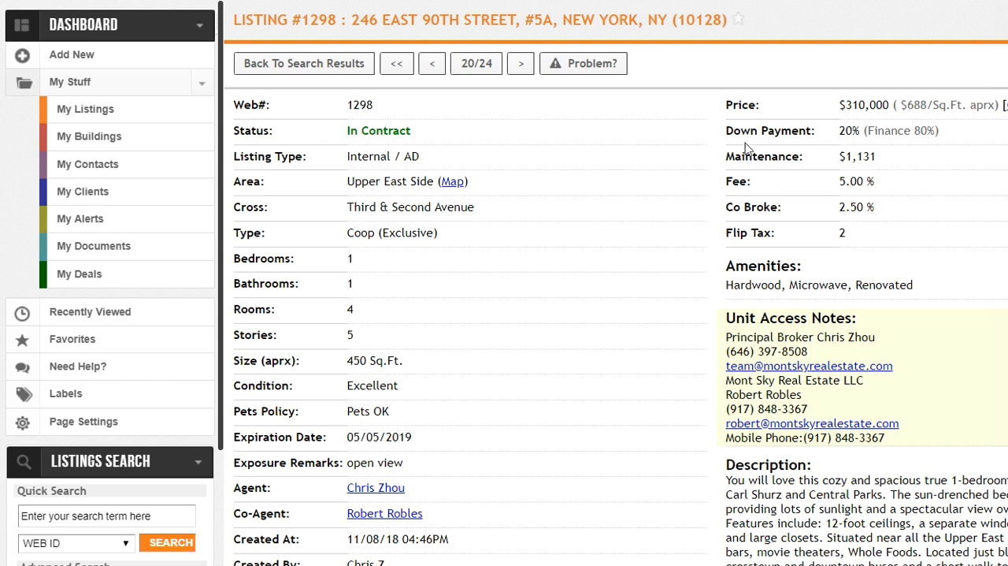
scroll(858, 287, down, 3)
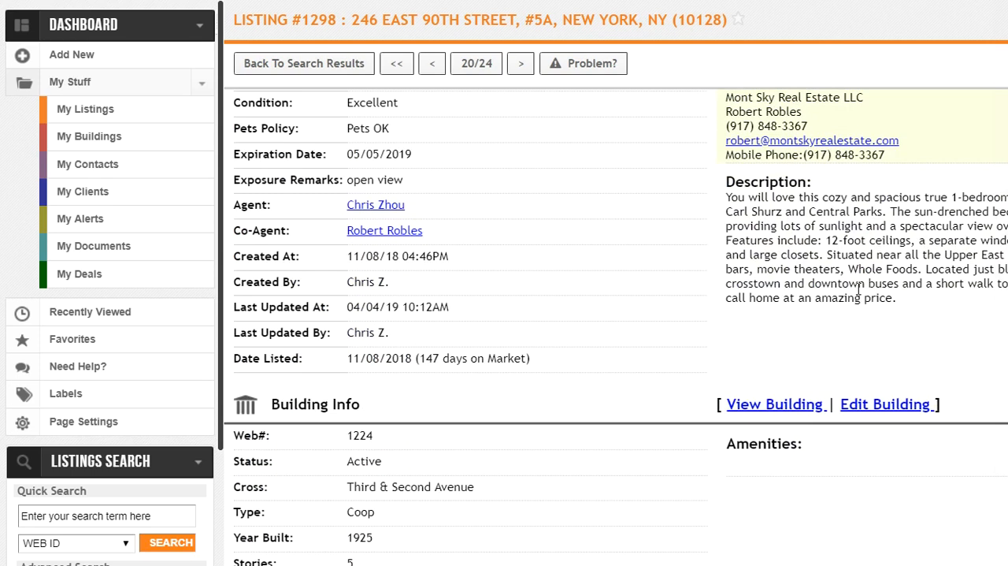
scroll(859, 287, up, 3)
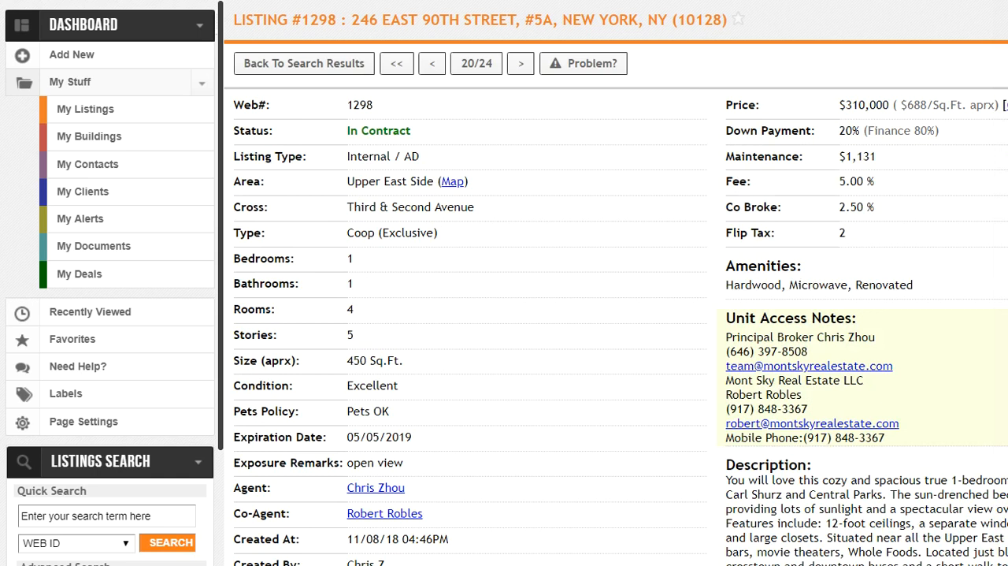
Step: Show My Listings and filter them by the status All Active Listings
click(117, 119)
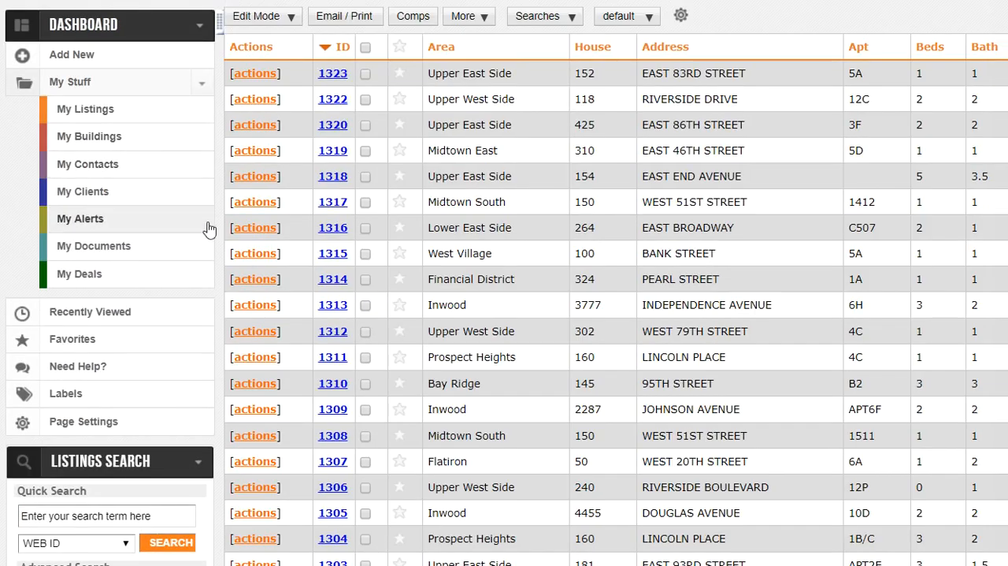
scroll(165, 358, down, 4)
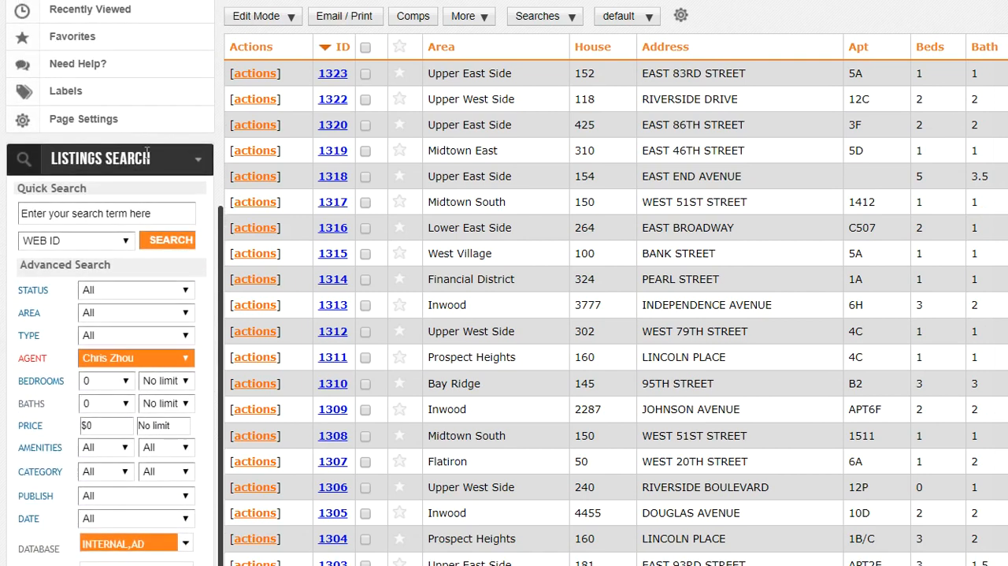
click(134, 289)
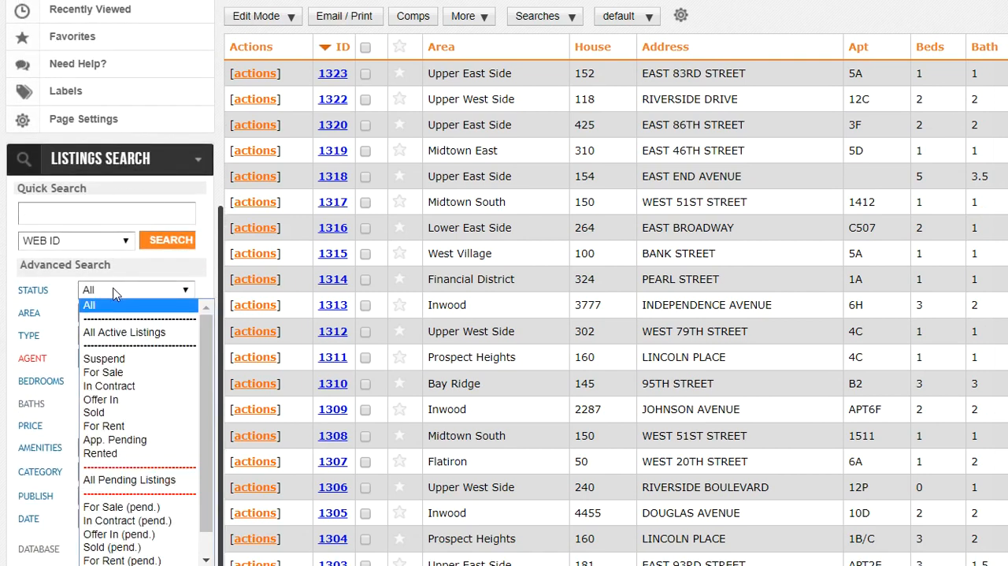
click(130, 333)
click(176, 242)
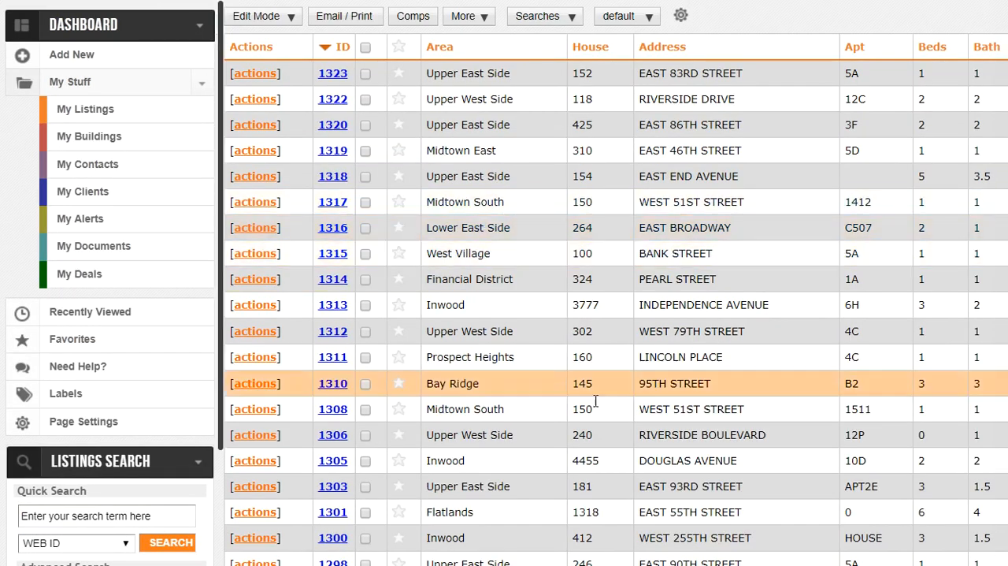
Step: Open listing #1298 from the filtered results for editing
click(267, 562)
scroll(345, 551, down, 1)
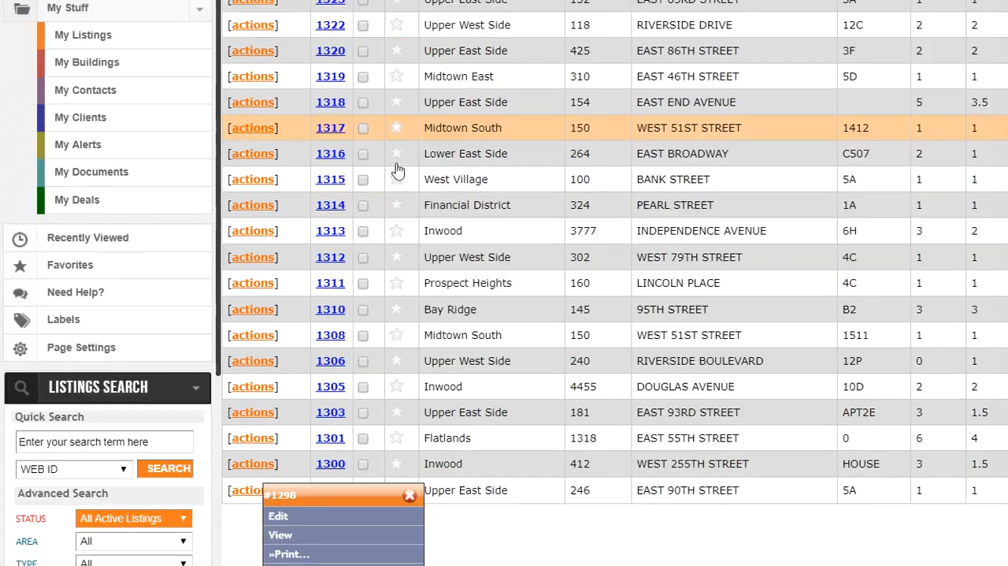
click(335, 520)
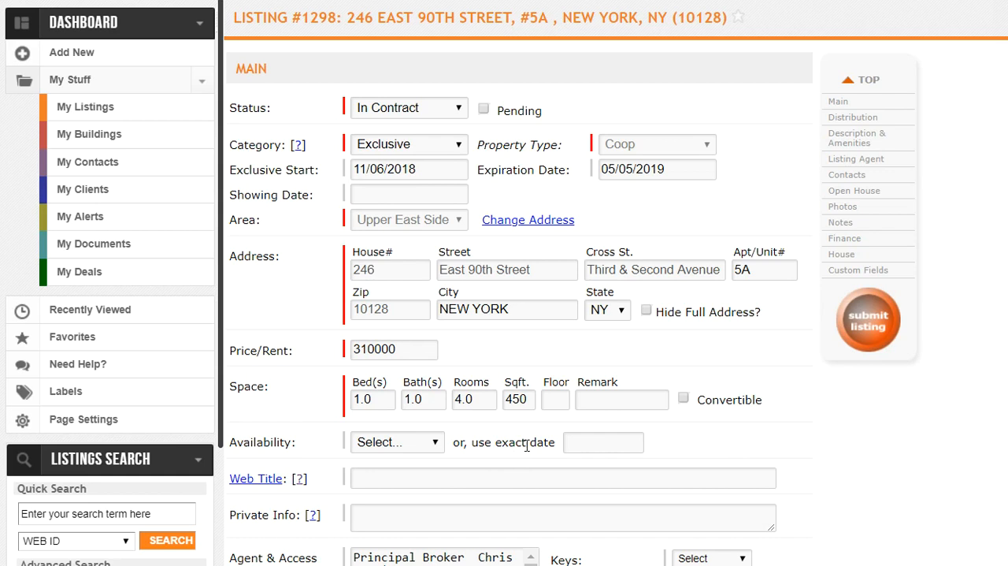
Step: Set the unit's Sqft to 0 in the Space fields
double_click(524, 398)
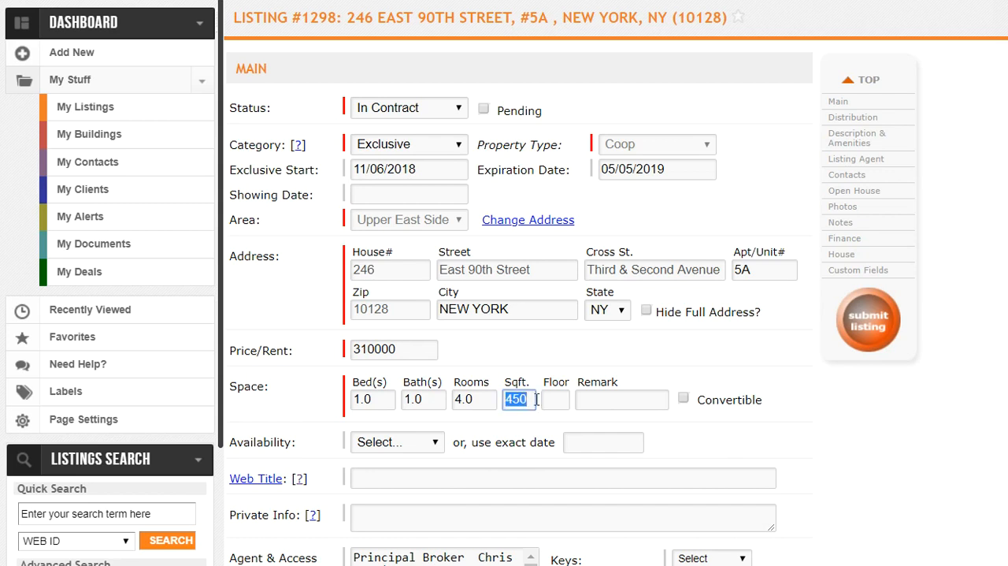
text(204)
key(BackSpace)
key(BackSpace)
key(BackSpace)
text(60)
key(BackSpace)
key(BackSpace)
click(531, 368)
Step: Examine the listing's description, amenities, agents, open house and photos, and try to reorder the bedroom photo
scroll(556, 405, down, 8)
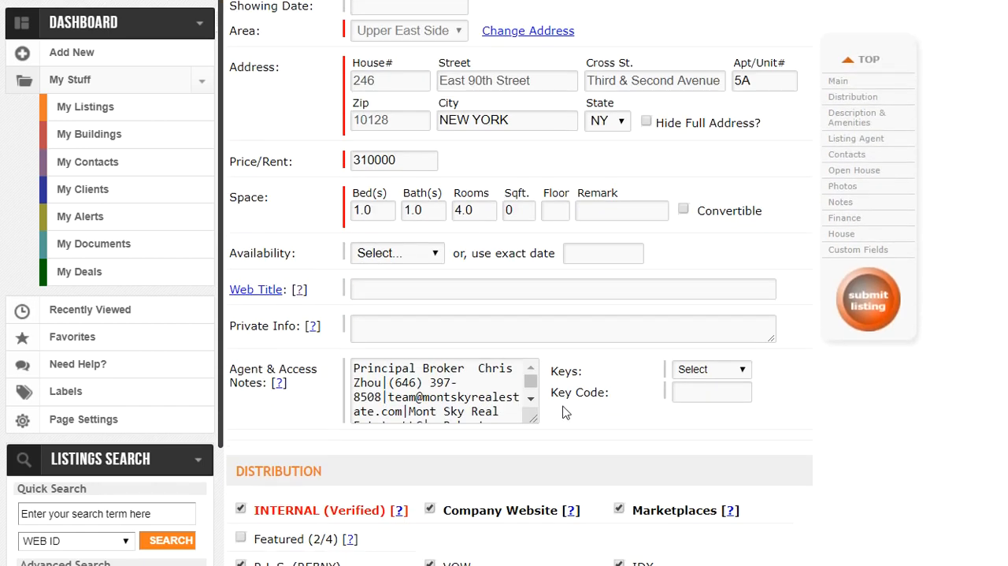
scroll(566, 417, down, 8)
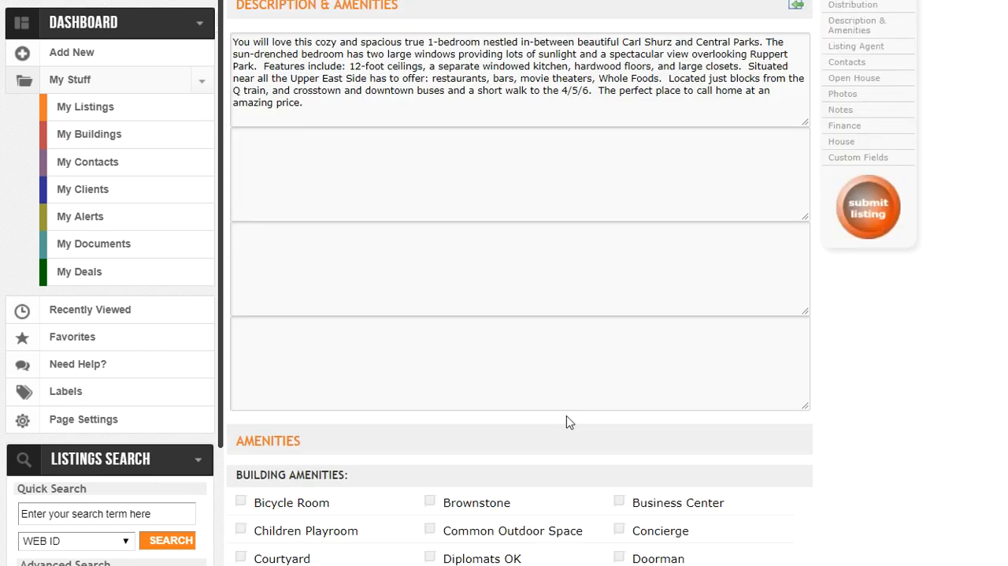
scroll(389, 355, down, 5)
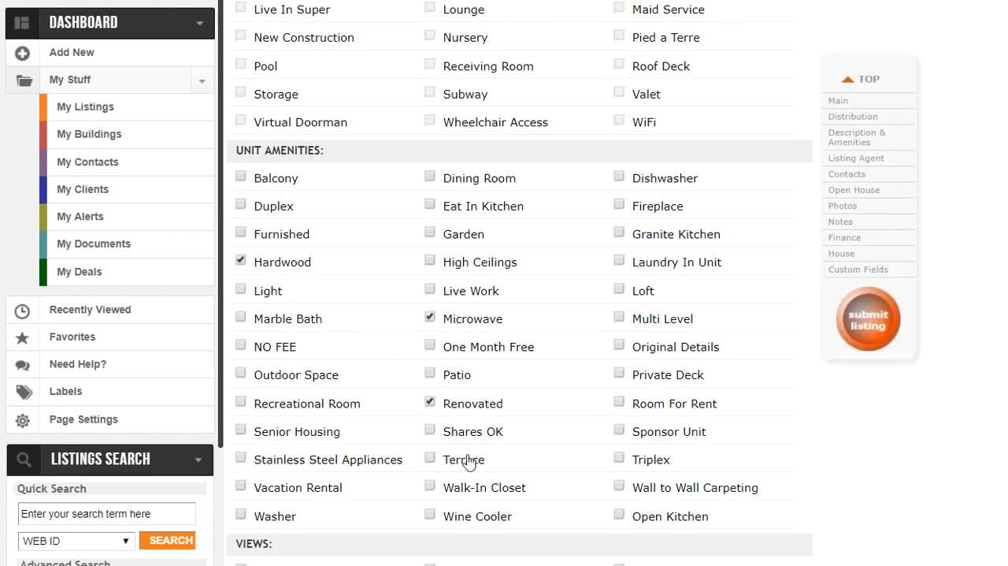
scroll(590, 417, down, 10)
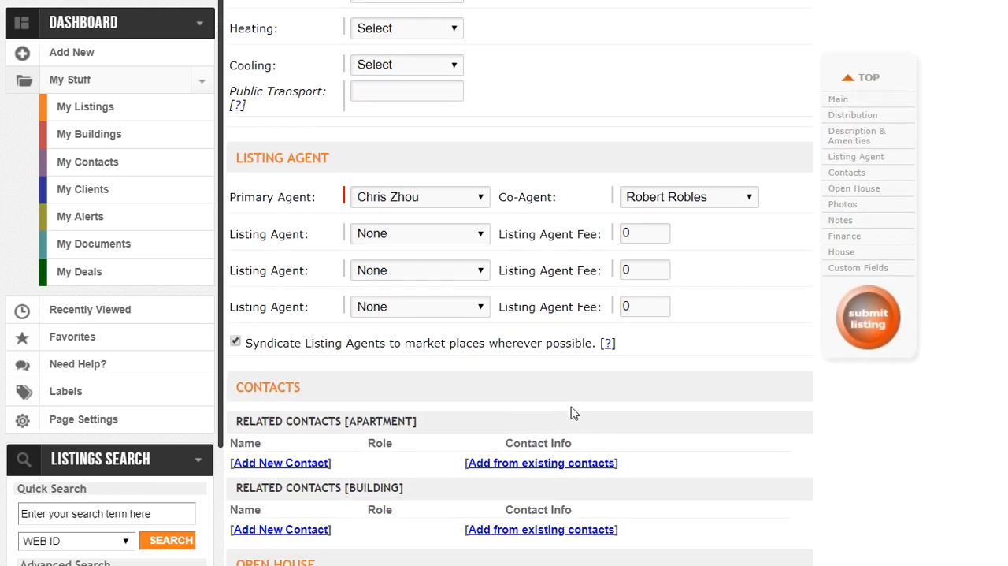
scroll(571, 414, down, 7)
scroll(569, 397, down, 4)
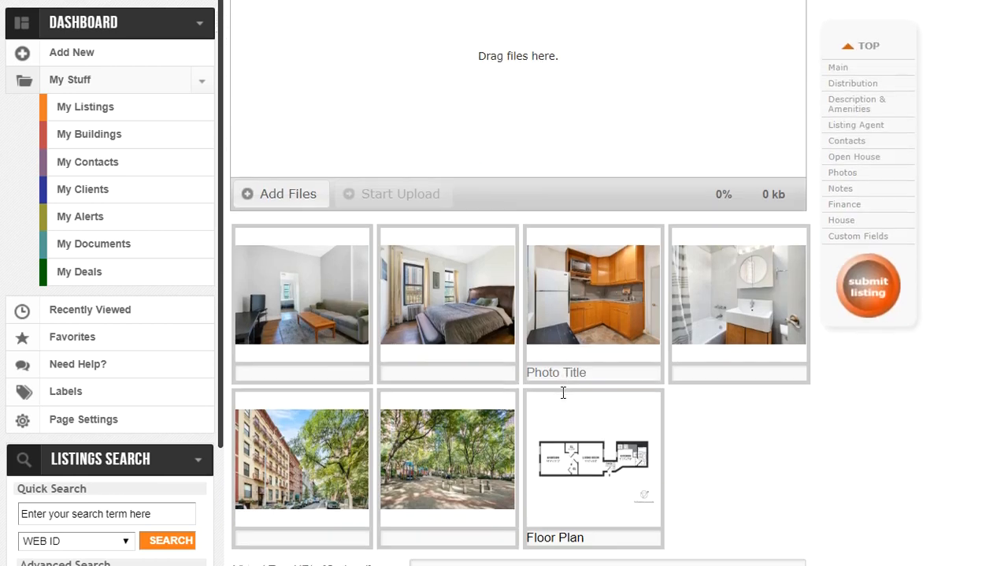
scroll(453, 346, up, 2)
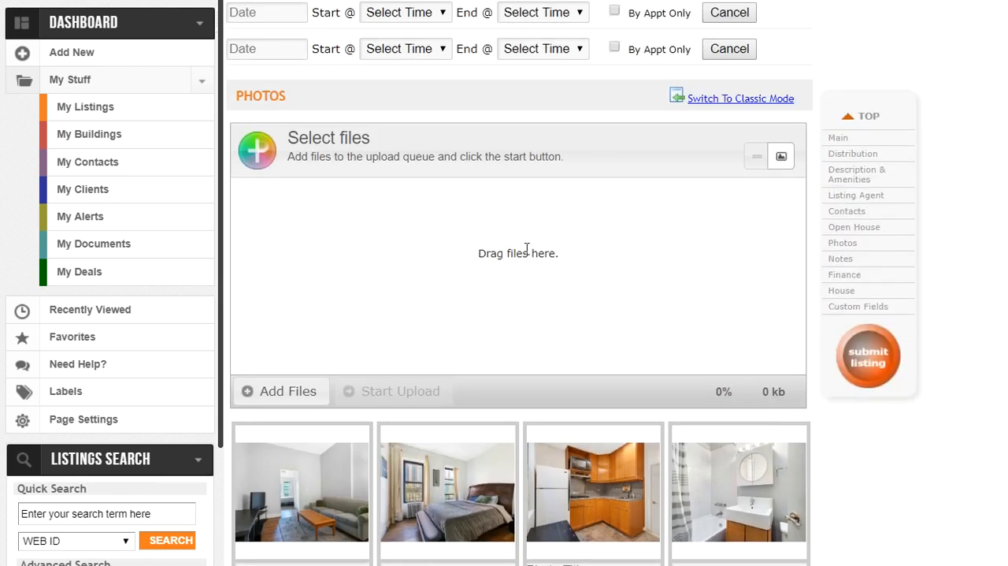
scroll(458, 335, down, 1)
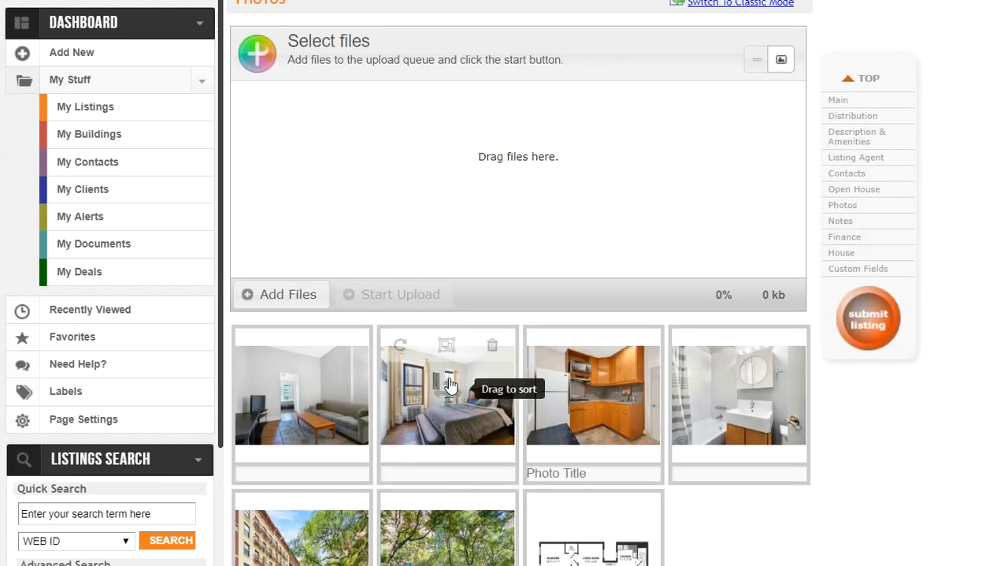
mouse_move(461, 382)
mouse_down()
mouse_move(237, 386)
mouse_move(318, 399)
mouse_move(476, 392)
mouse_up()
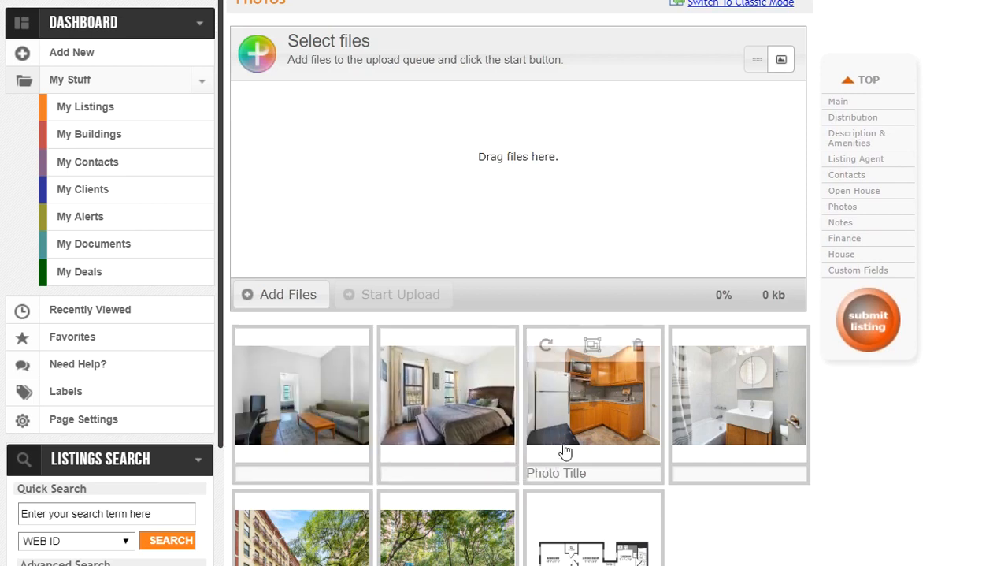
scroll(504, 354, down, 2)
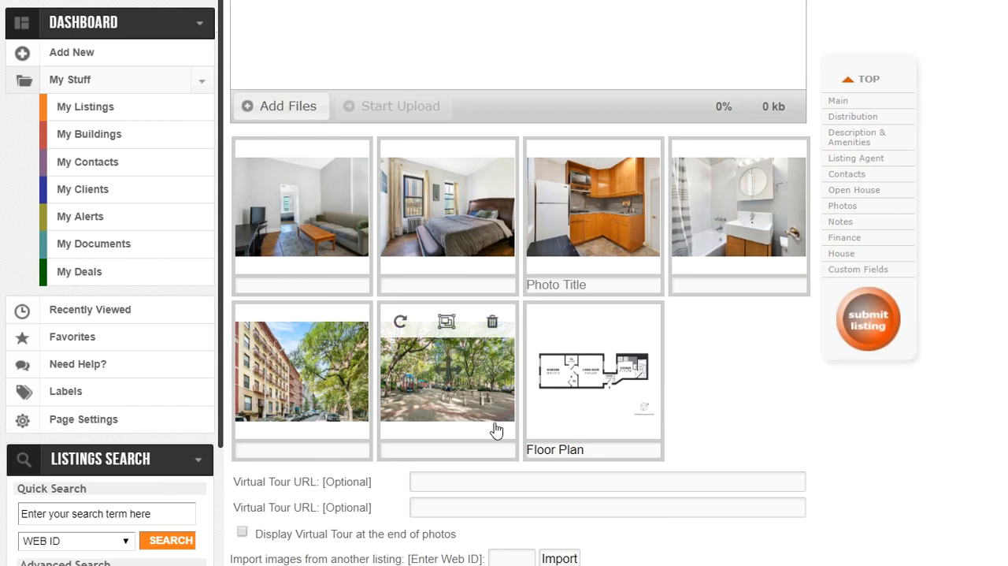
Step: Set the virtual tour to display at the end of the listing's photos
scroll(490, 425, down, 5)
scroll(497, 392, up, 2)
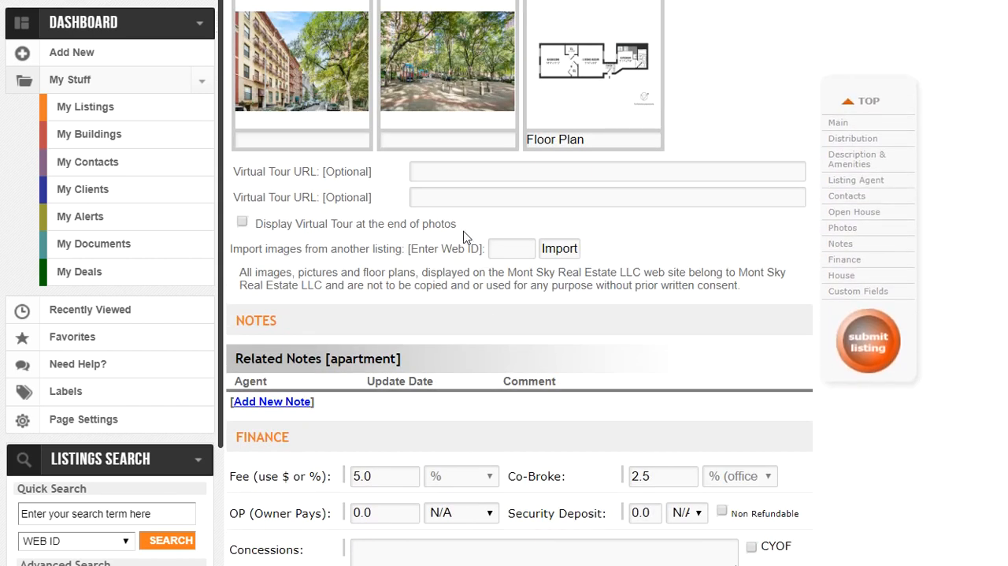
click(447, 173)
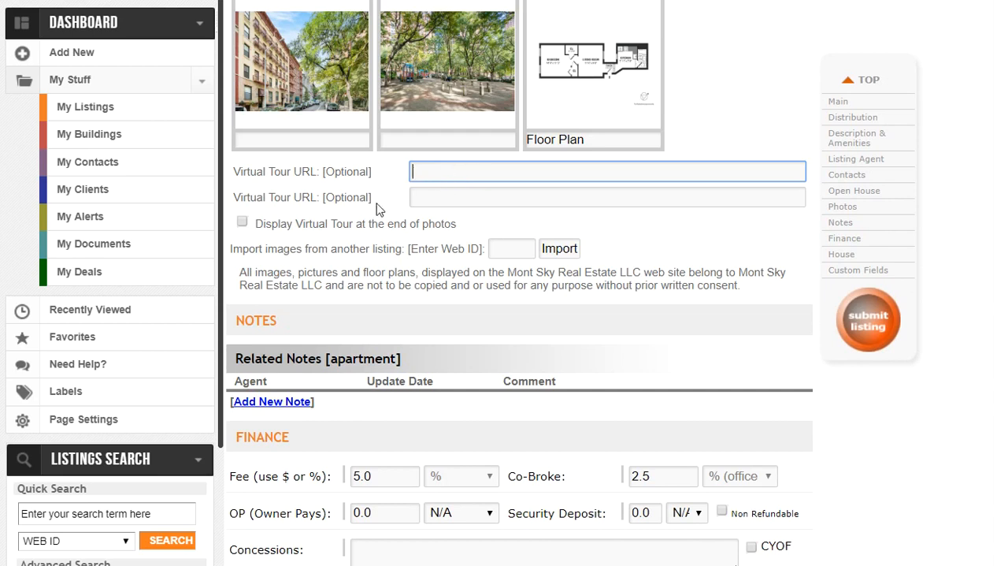
click(243, 223)
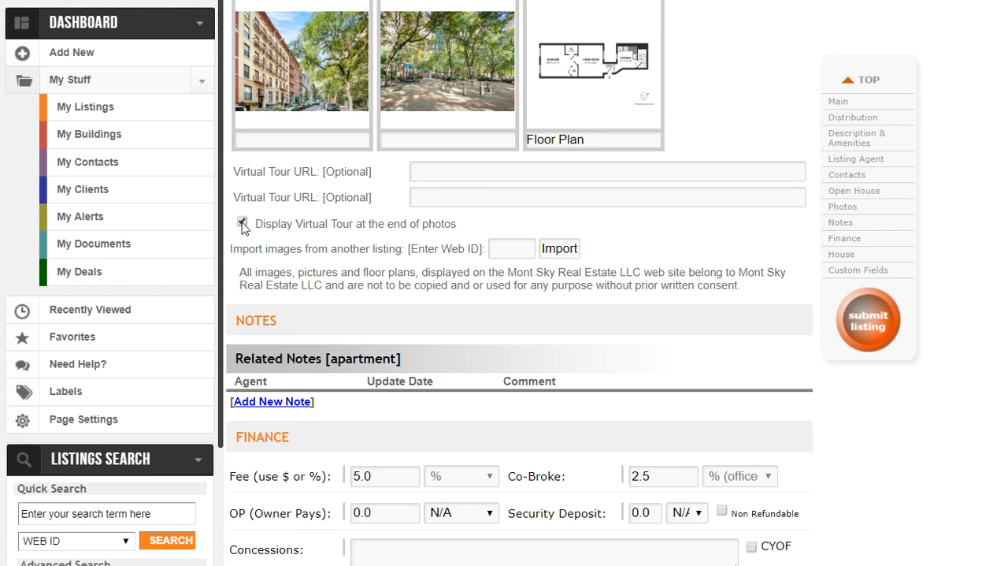
Step: Examine the listing's Finance fields, including the maintenance and number of shares, and the utilities and House sections
scroll(418, 325, down, 3)
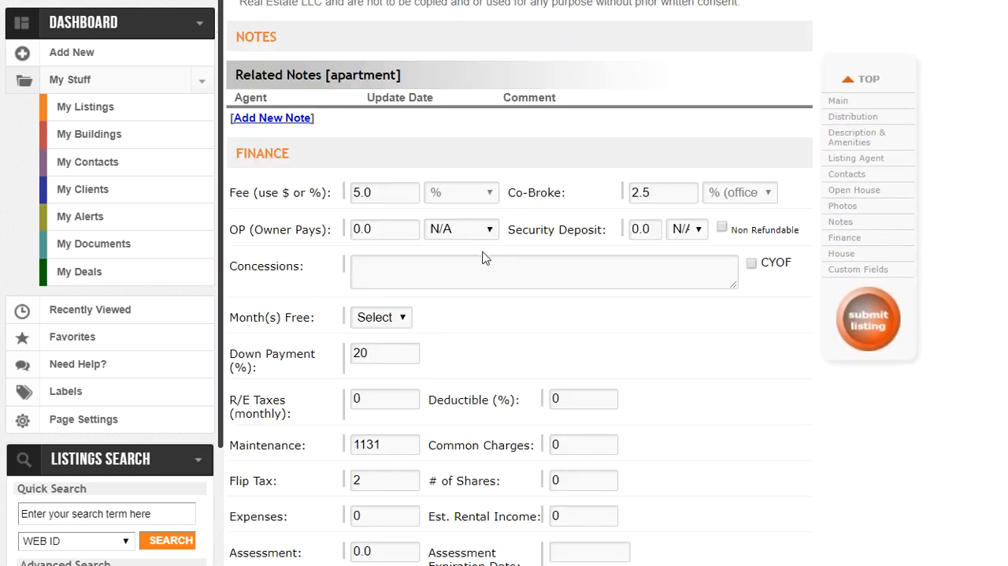
scroll(480, 260, down, 4)
scroll(441, 300, up, 2)
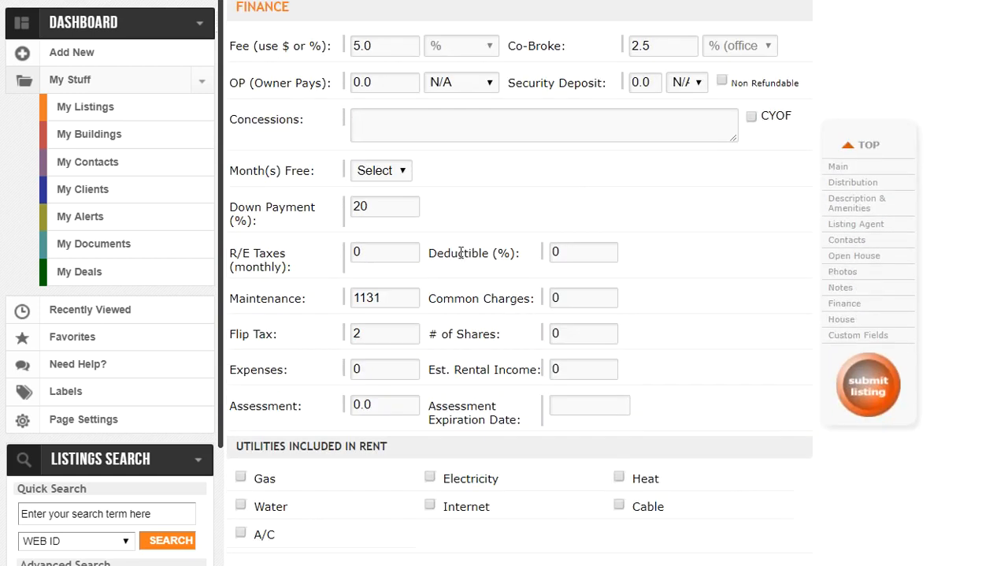
click(402, 297)
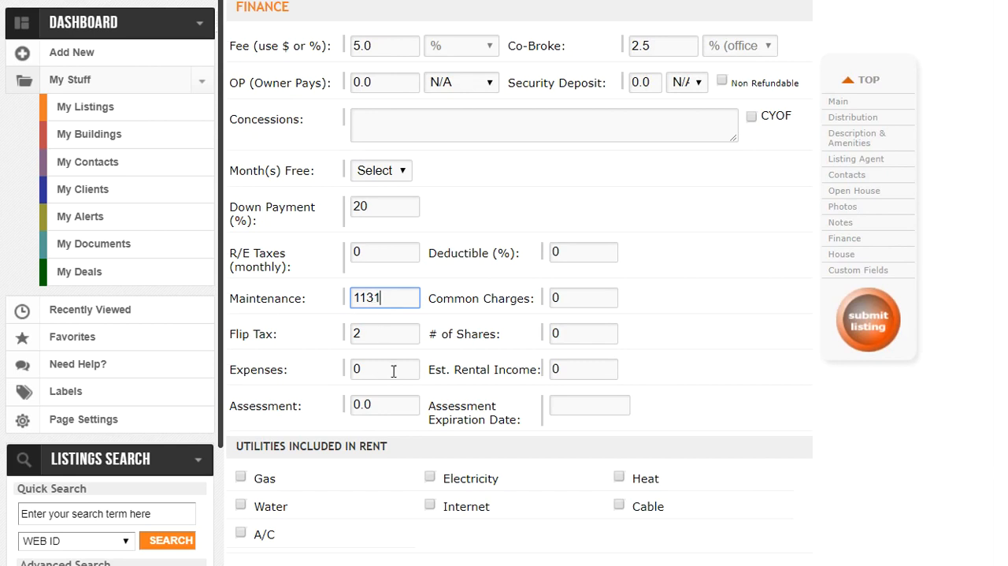
scroll(394, 369, down, 2)
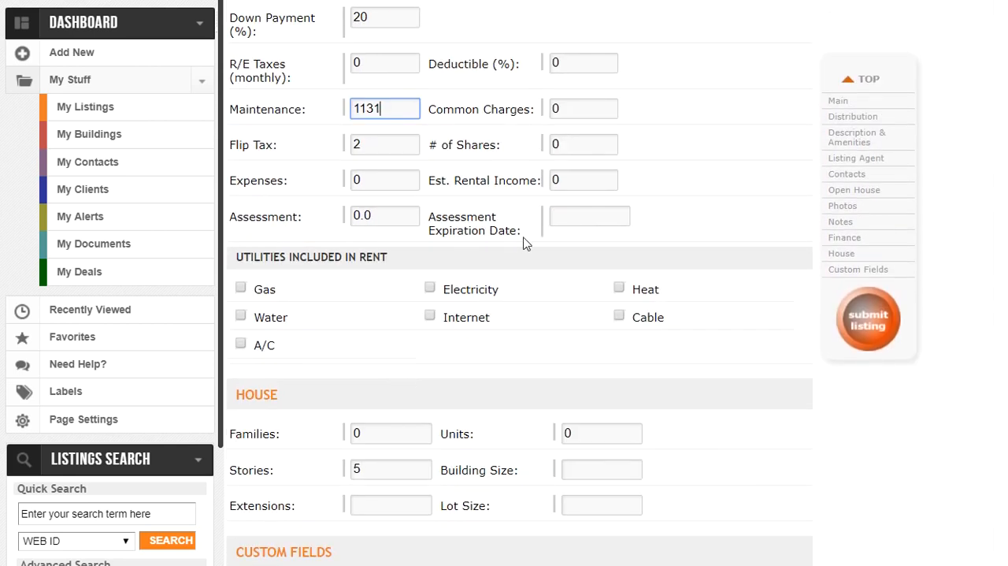
double_click(574, 144)
click(675, 158)
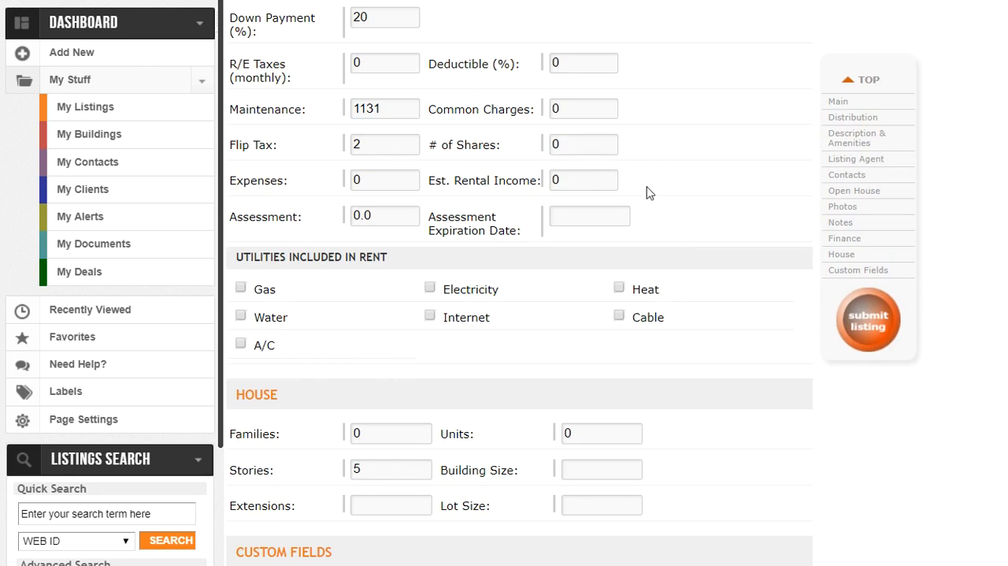
Step: Submit the edited listing, accept the calculated co-broke fee, confirm the update and review the listing's details and change notes
scroll(659, 214, up, 15)
scroll(678, 242, up, 10)
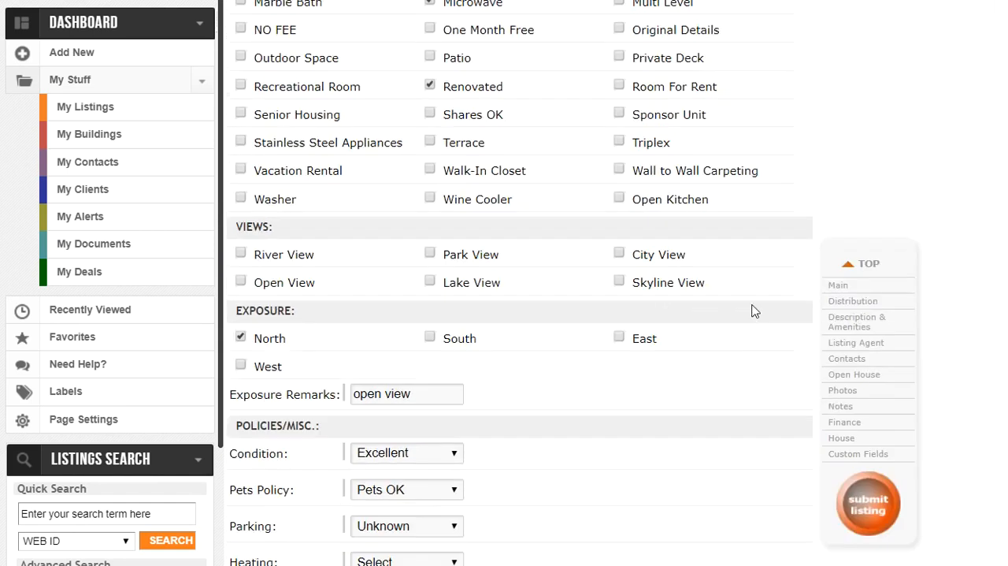
click(867, 319)
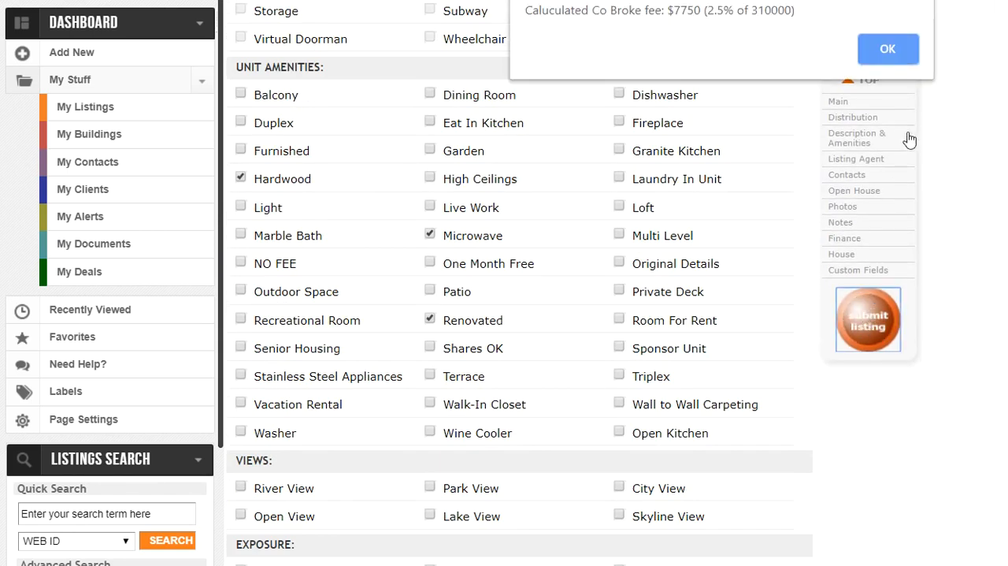
click(888, 50)
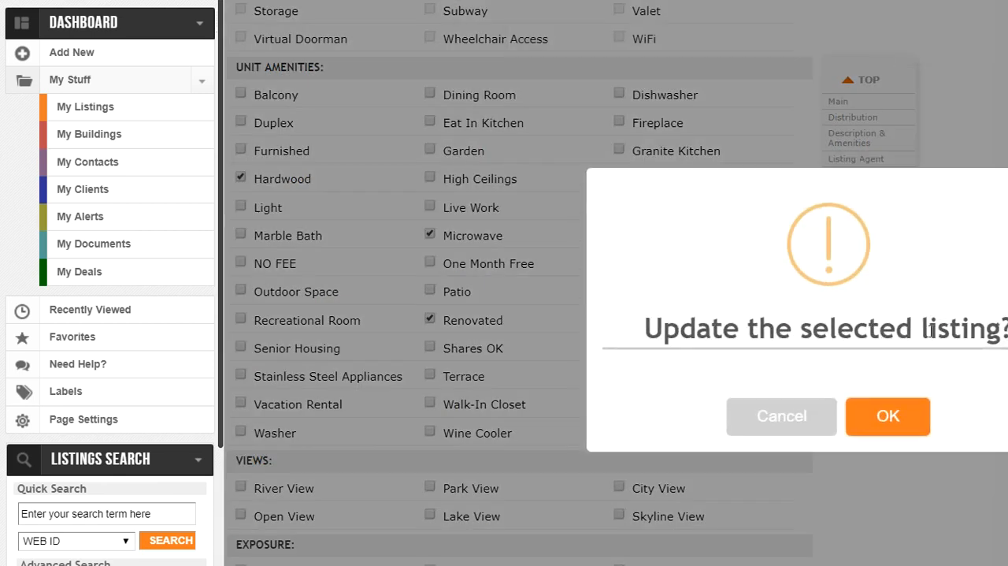
click(883, 423)
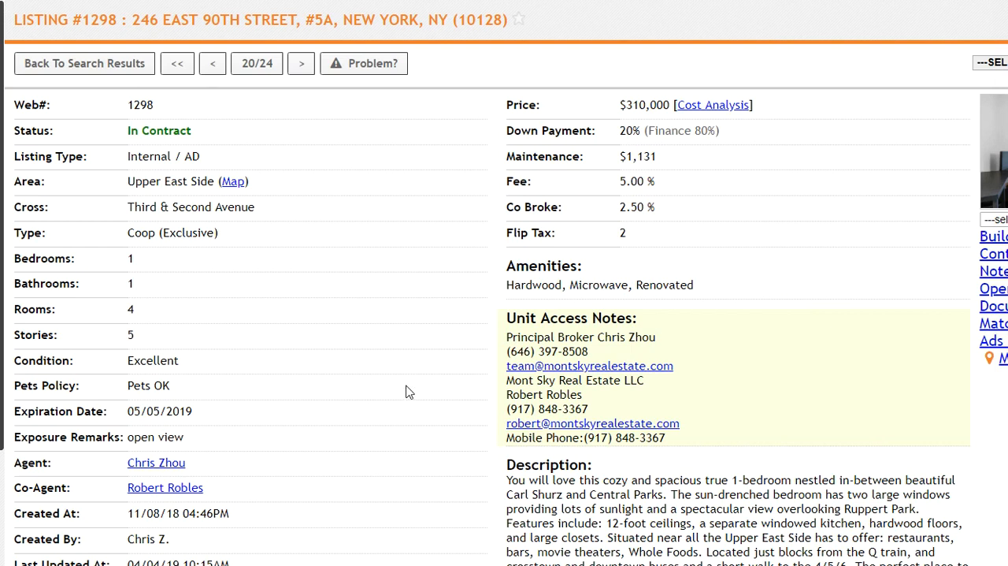
scroll(410, 394, down, 5)
scroll(407, 395, down, 5)
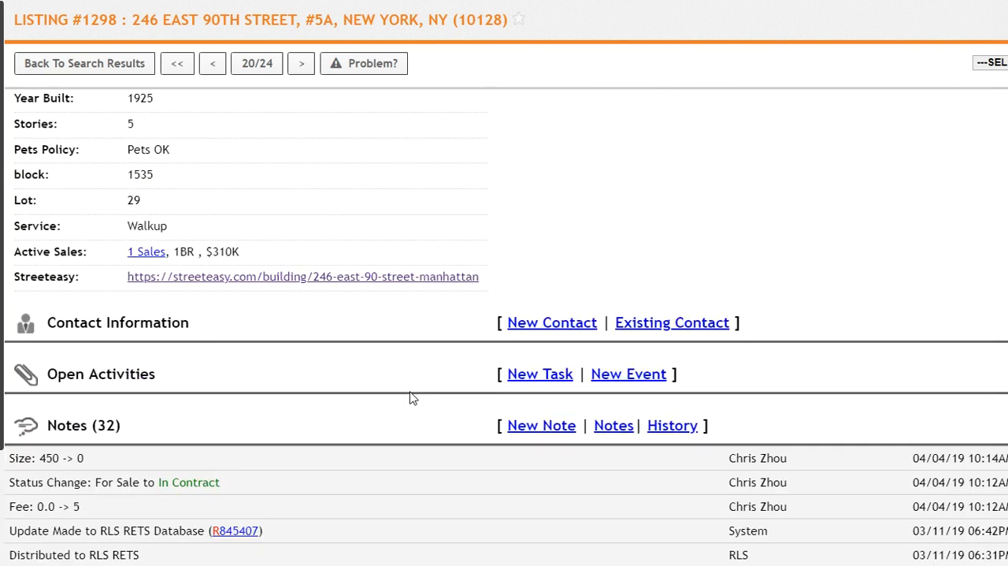